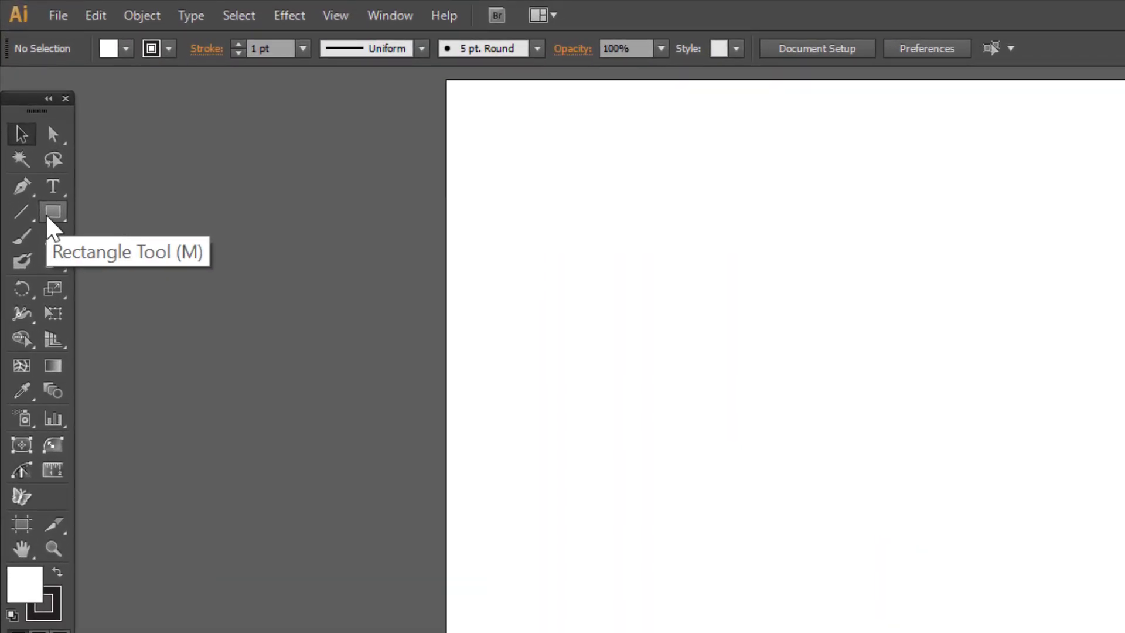
# Draw a square at the artboard's top-left, then create and undo an extra 200 × 200 px test square.
pyautogui.click(48, 215)
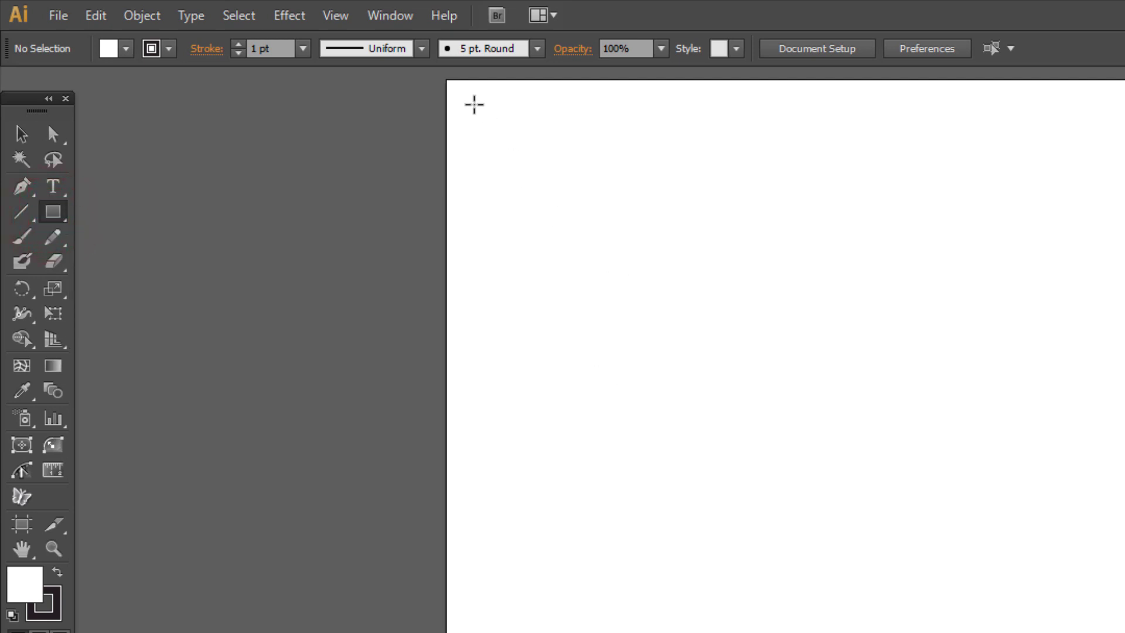
pyautogui.moveTo(469, 101); pyautogui.dragTo(648, 282)
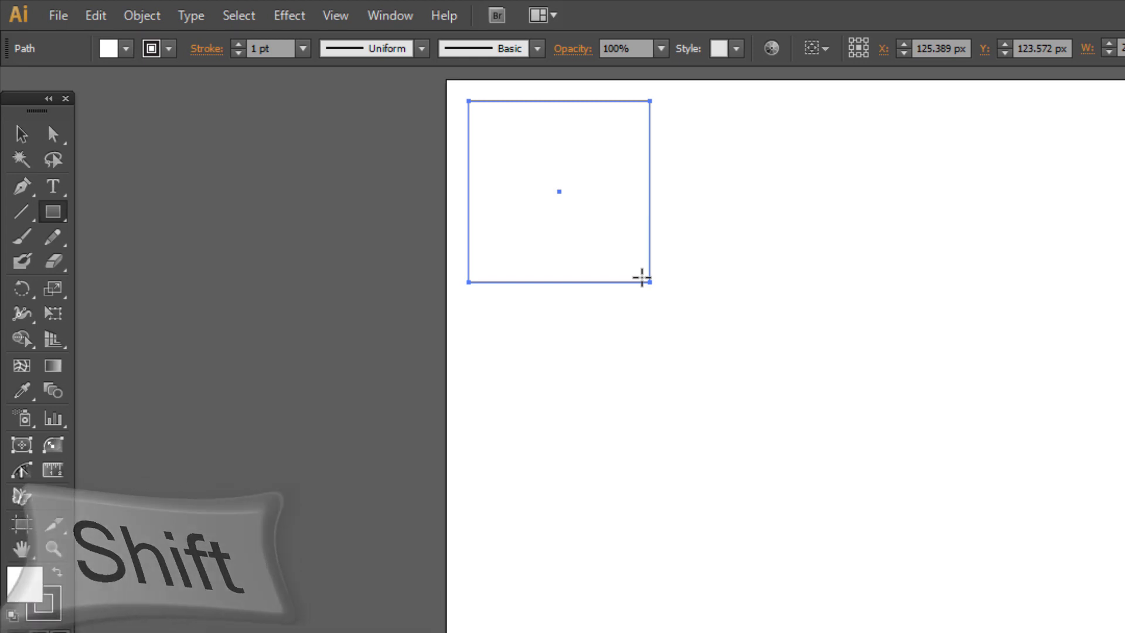
pyautogui.click(728, 387)
pyautogui.click(101, 73)
pyautogui.click(109, 104)
pyautogui.click(90, 147)
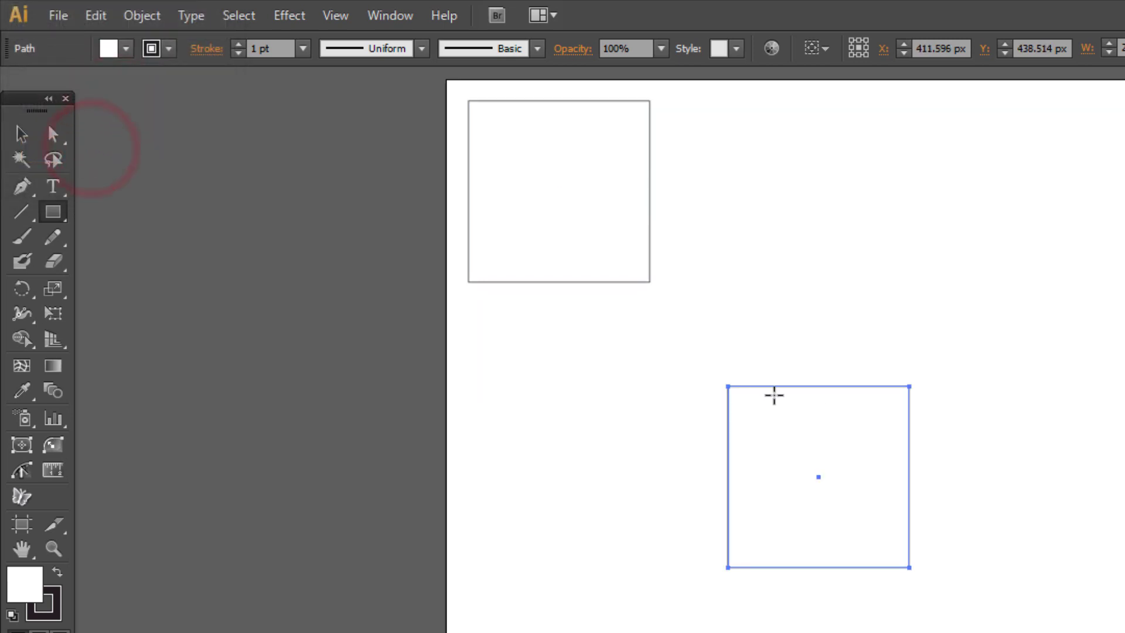
pyautogui.click(95, 16)
pyautogui.click(114, 46)
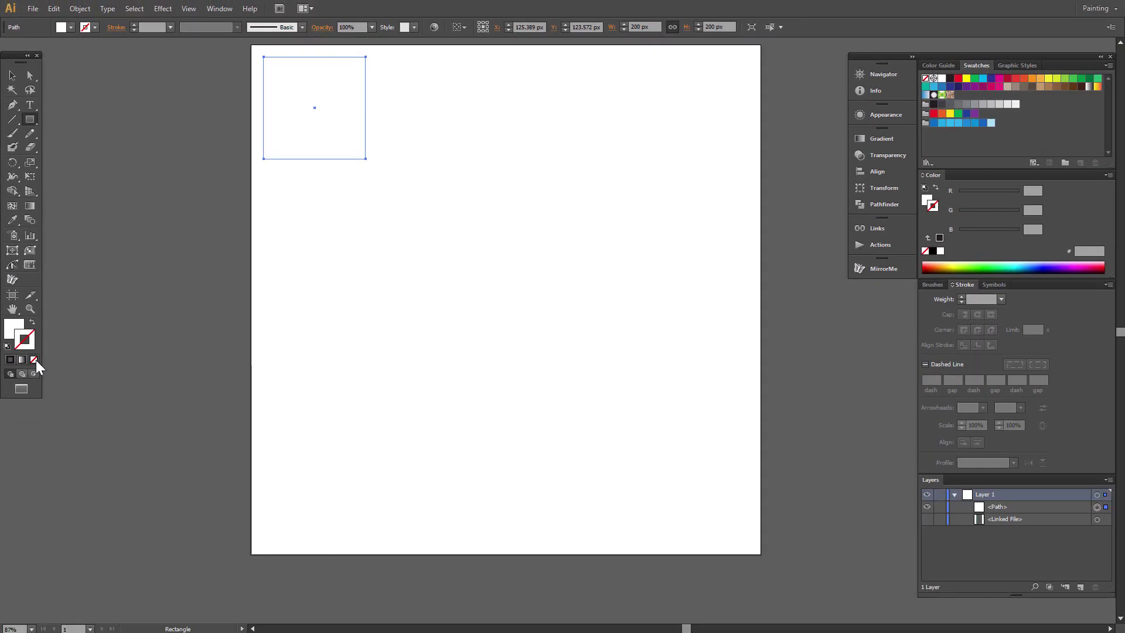
# Fill the square with the magenta swatch (R 236, G 0, B 140).
pyautogui.click(12, 368)
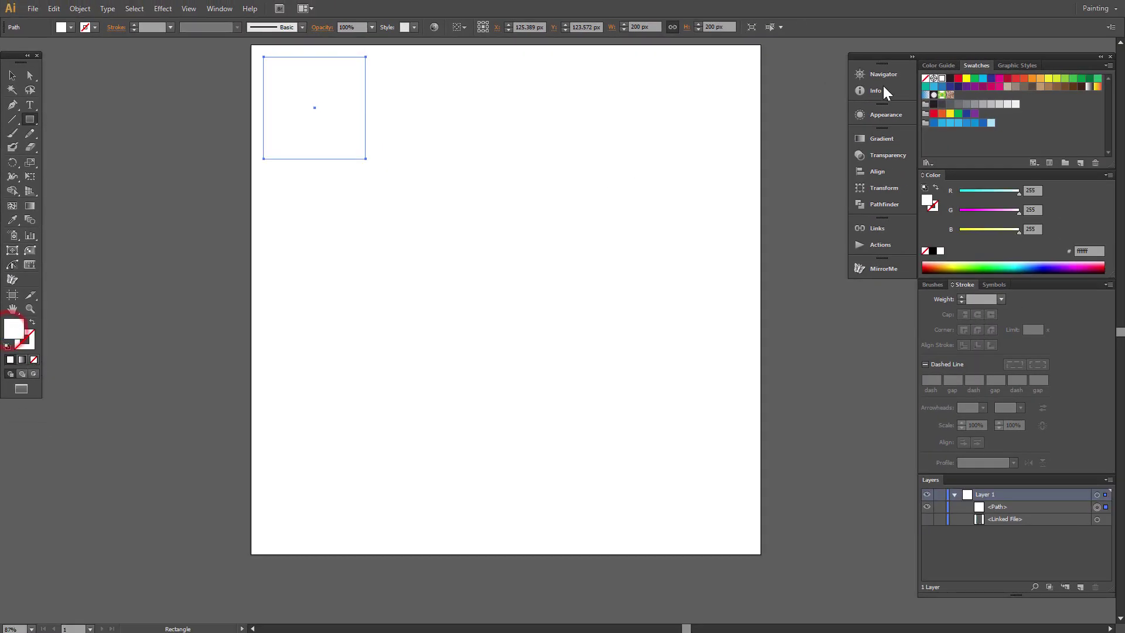
pyautogui.click(999, 80)
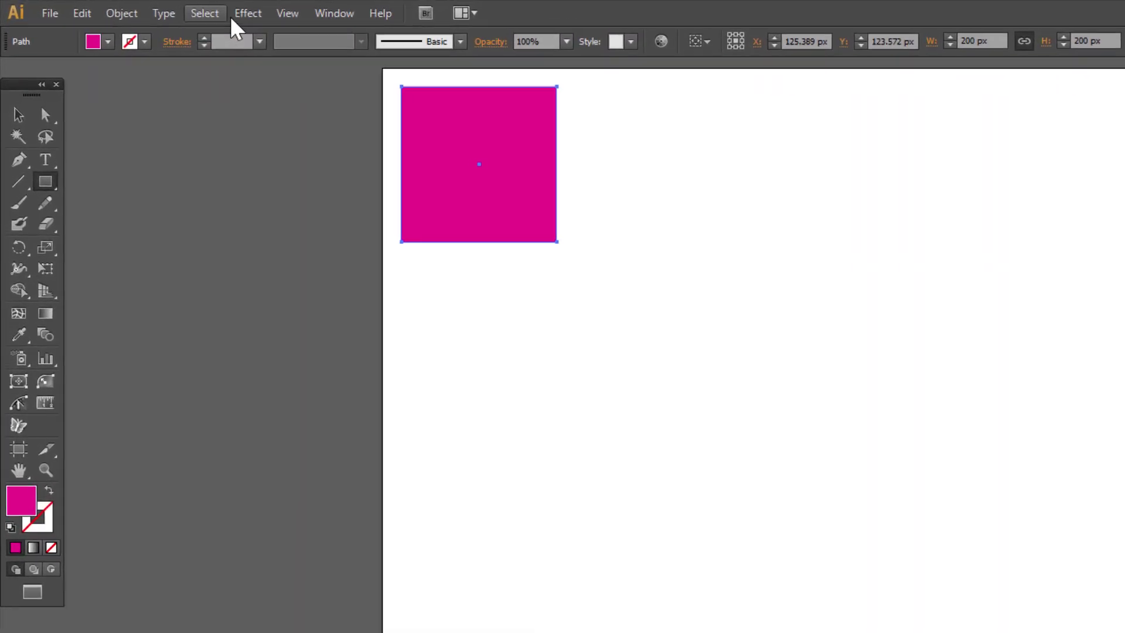
# Apply a Transform effect making 4 copies moved 220 px horizontally, with preview on.
pyautogui.click(164, 9)
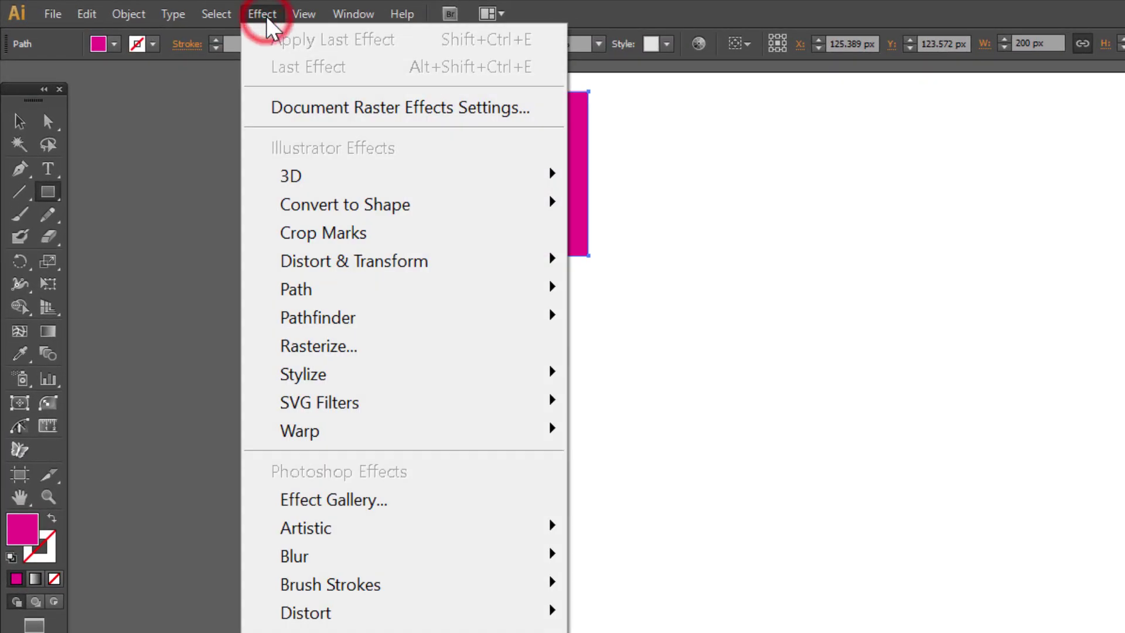
pyautogui.click(375, 261)
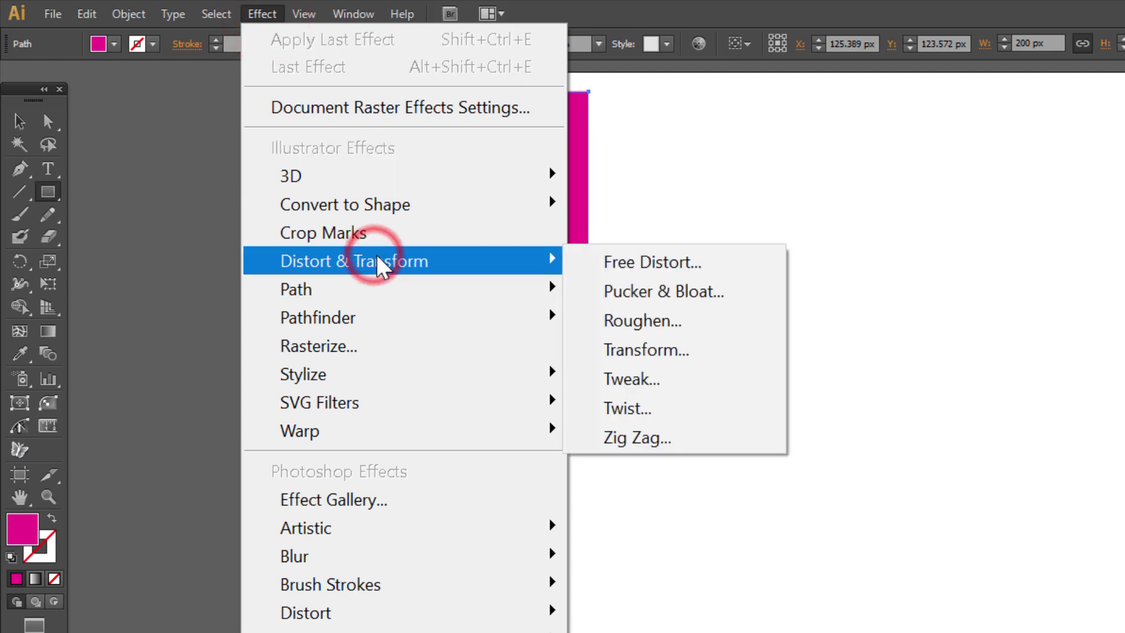
pyautogui.click(670, 351)
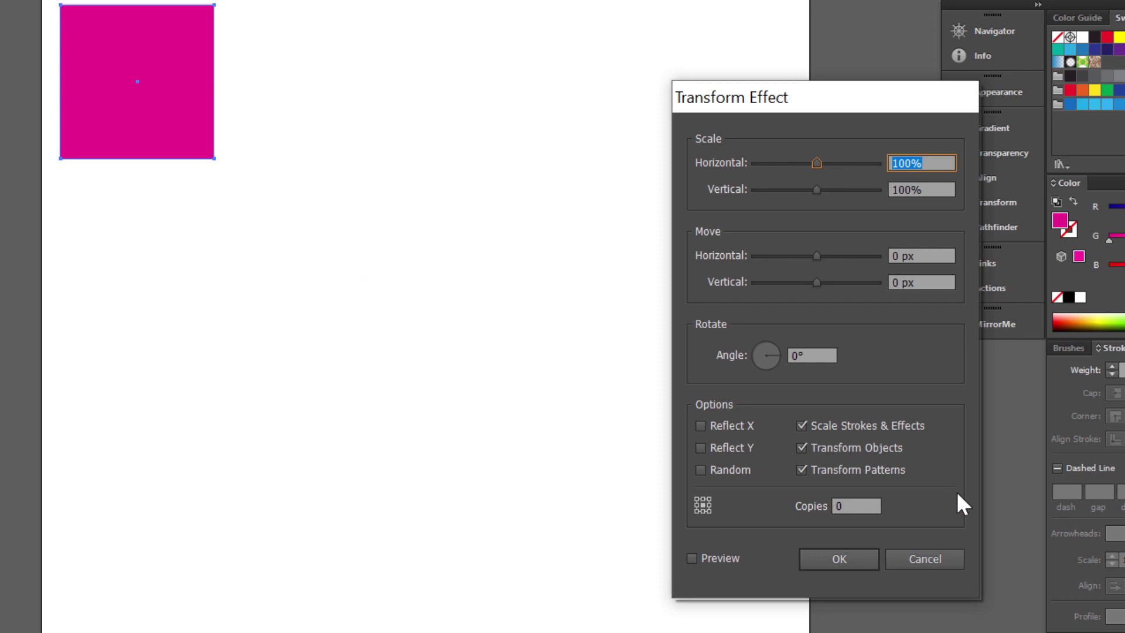
pyautogui.click(726, 558)
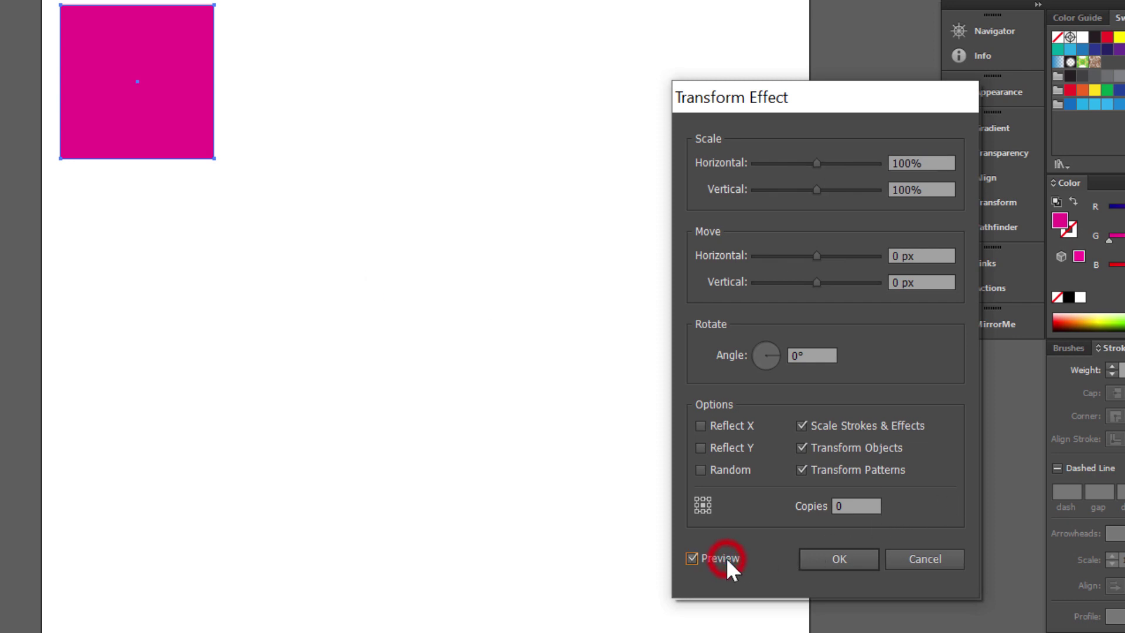
pyautogui.click(851, 505)
pyautogui.write('4')
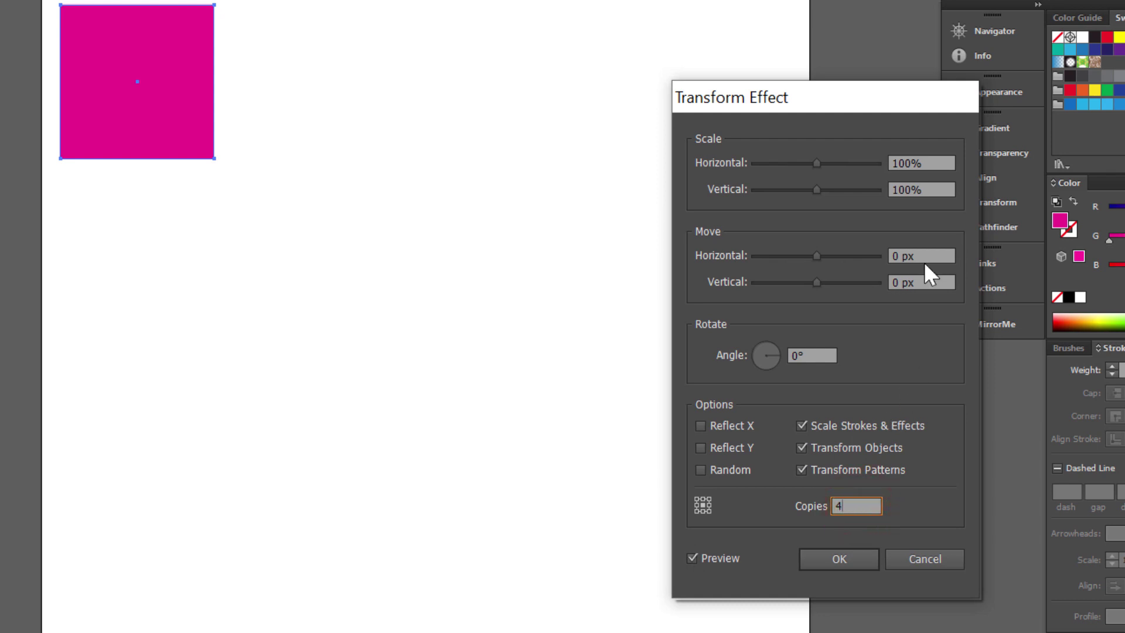
pyautogui.click(927, 256)
pyautogui.write('220')
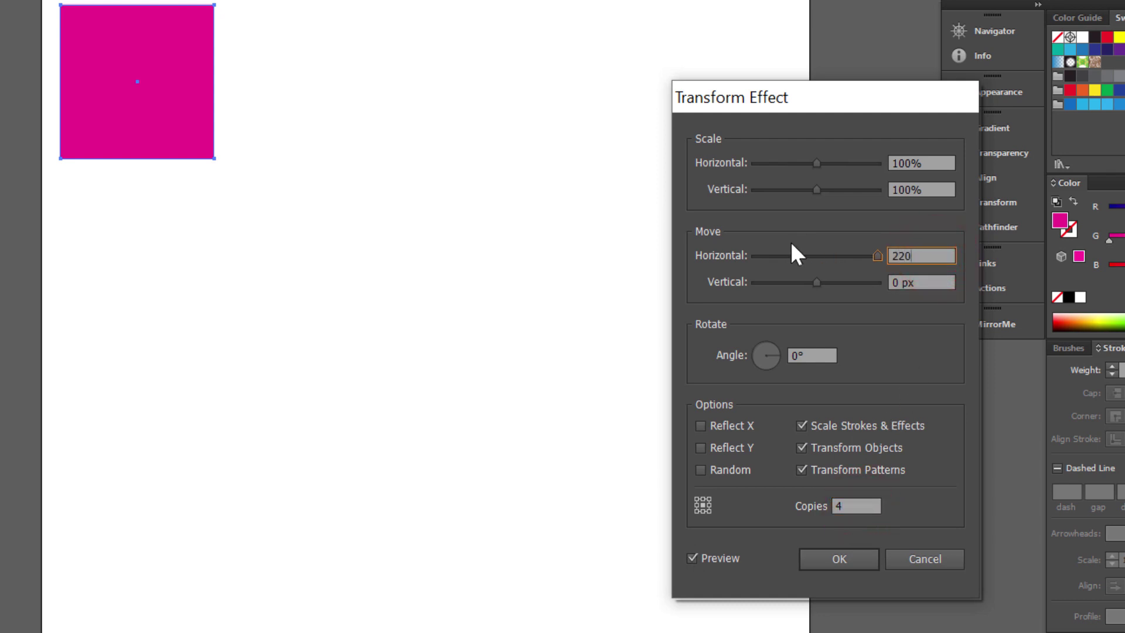
pyautogui.click(935, 280)
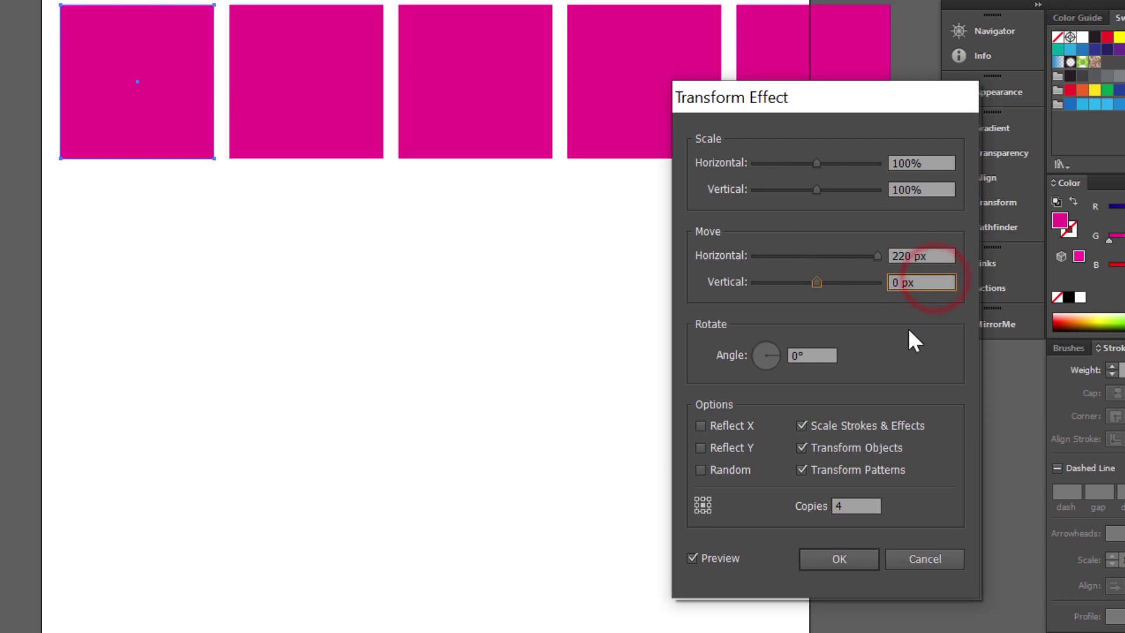
pyautogui.click(826, 567)
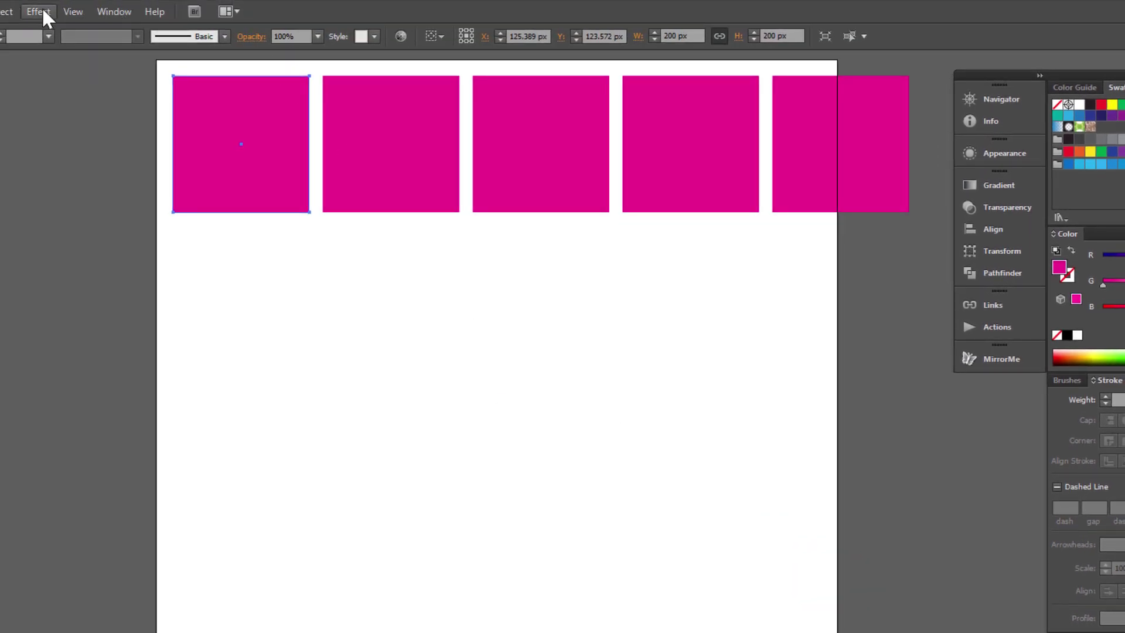
# Add a second Transform effect: 4 copies moved 220 px vertically and 0 px horizontally.
pyautogui.click(37, 9)
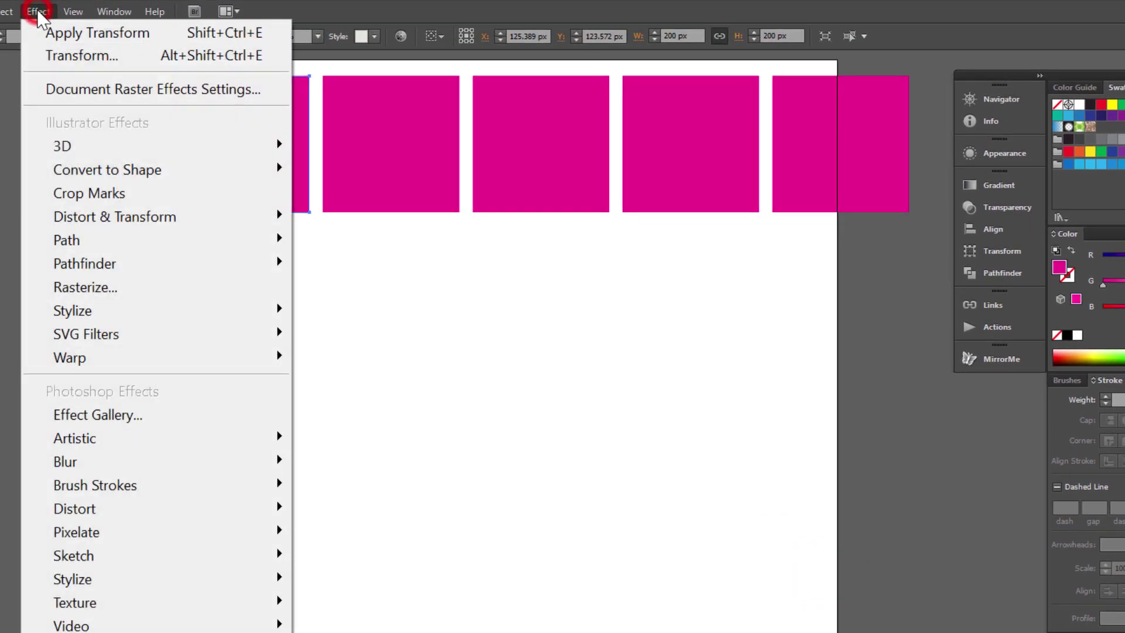
pyautogui.click(78, 59)
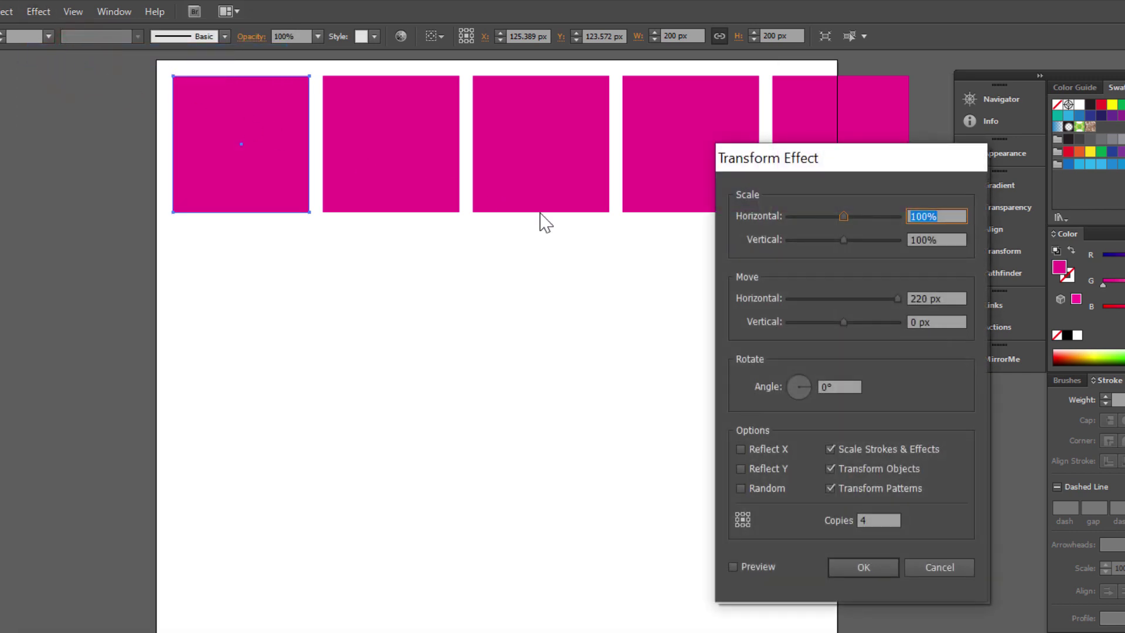
pyautogui.click(955, 321)
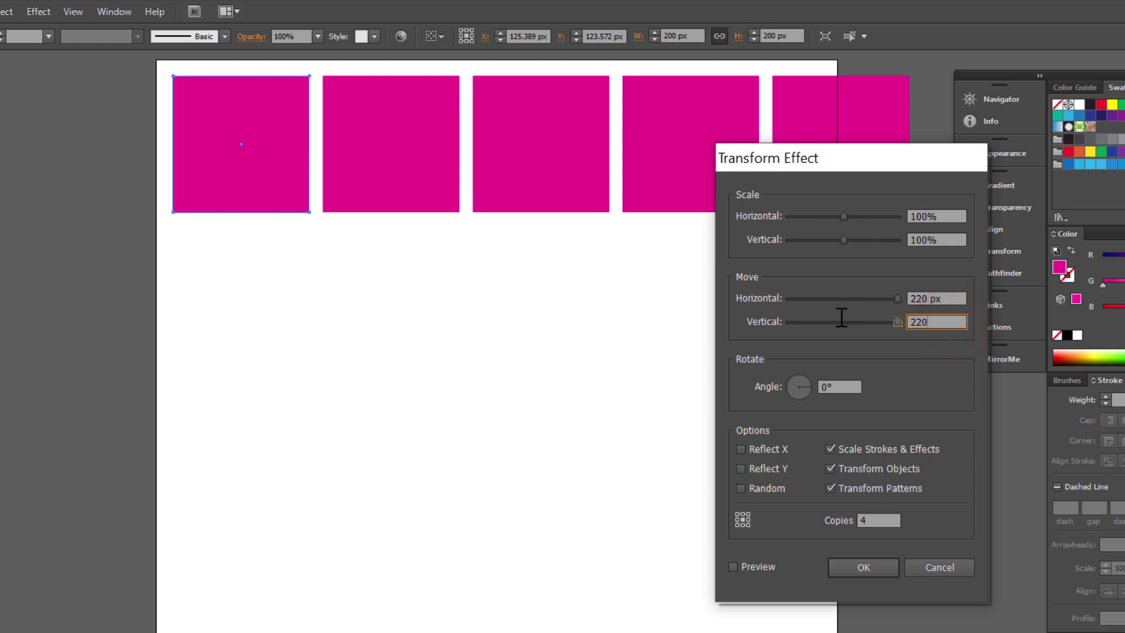
pyautogui.click(941, 299)
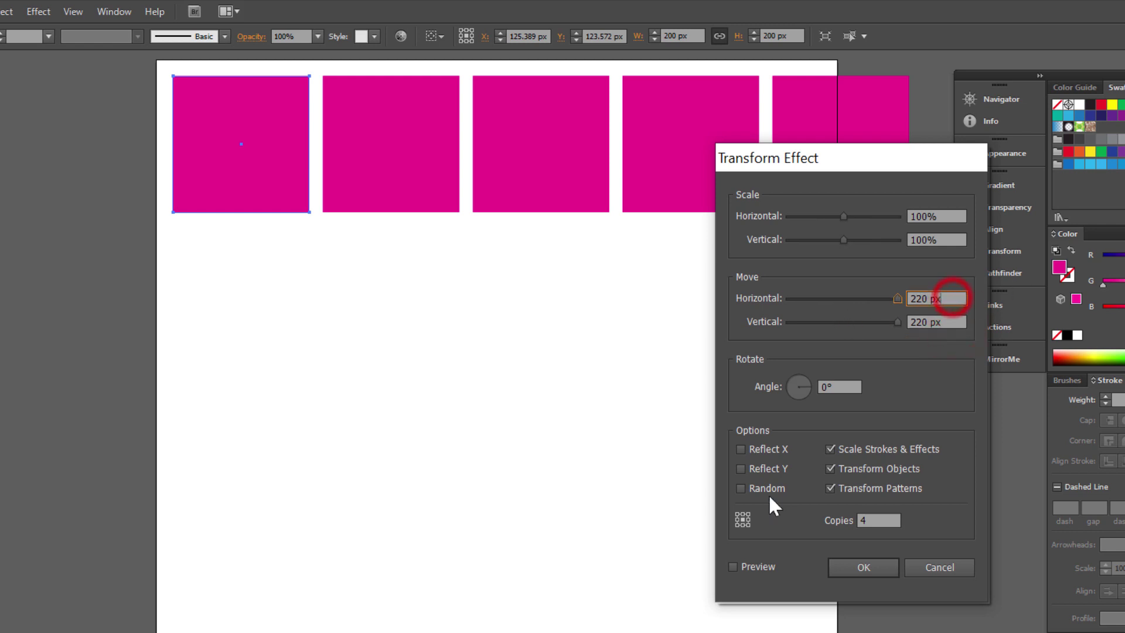
pyautogui.click(732, 566)
pyautogui.click(949, 298)
pyautogui.write('0')
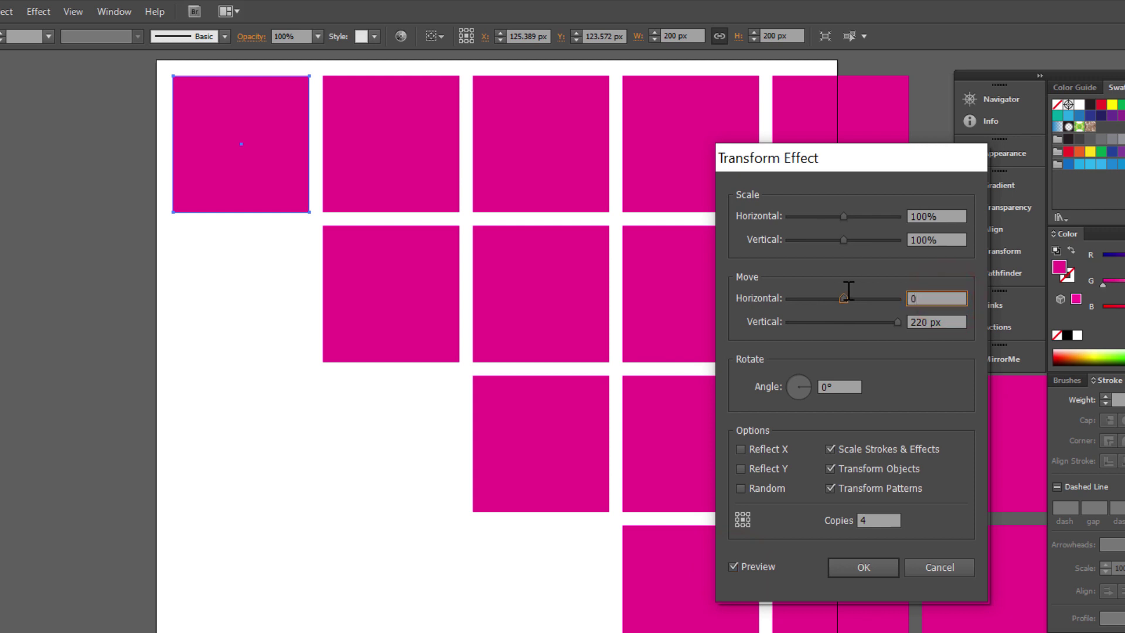
pyautogui.press('Tab')
pyautogui.click(875, 521)
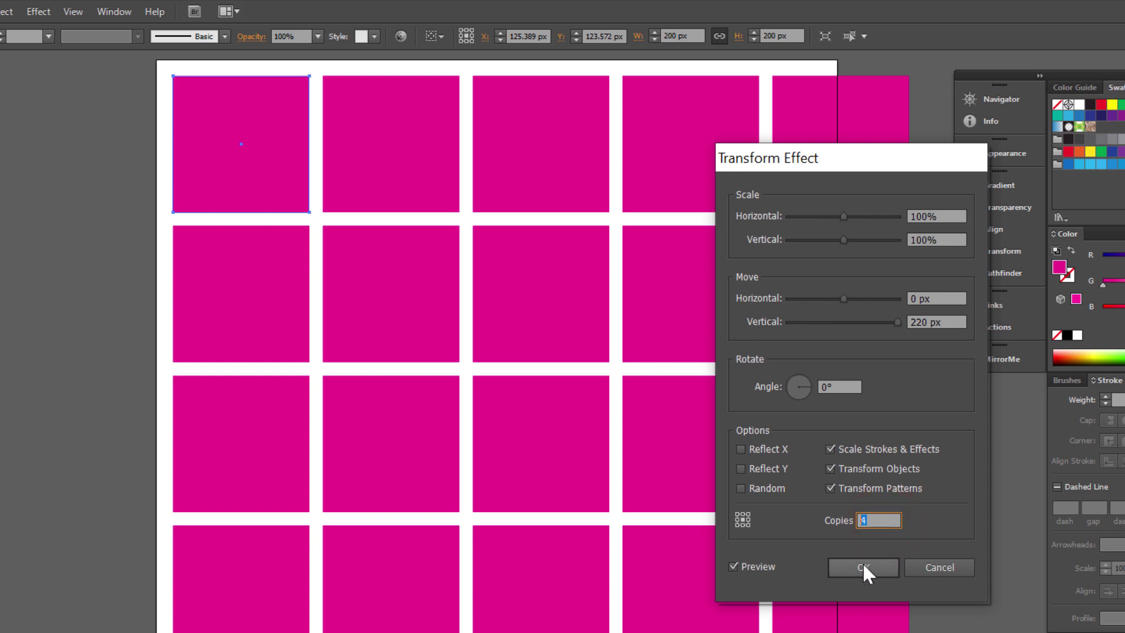
pyautogui.click(863, 561)
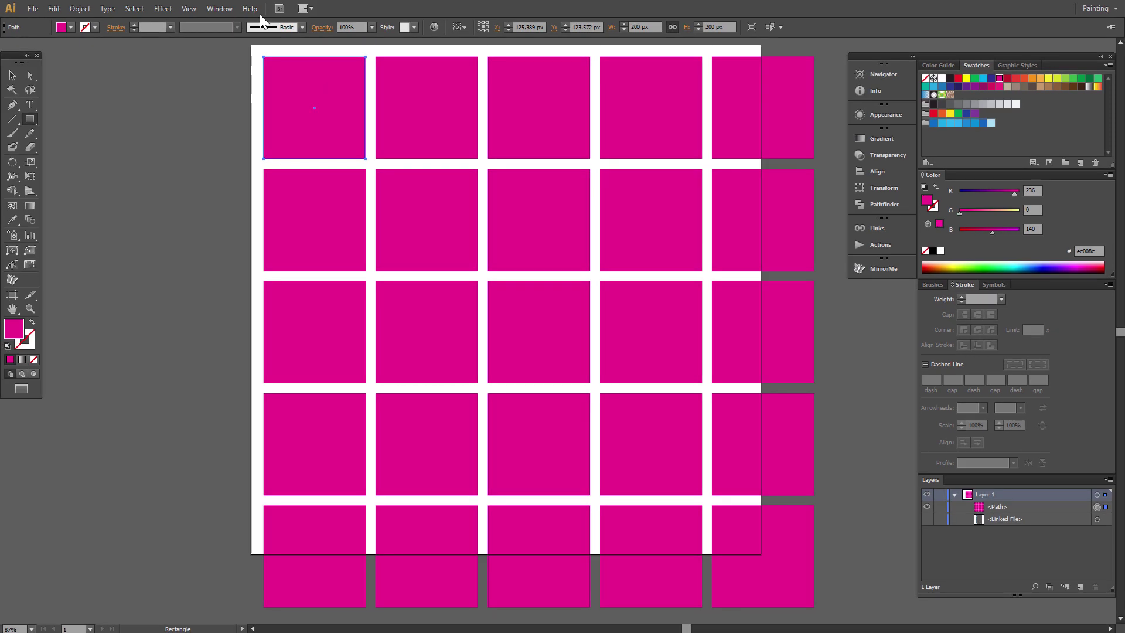
# Use Object > Expand Appearance to turn the effect grid into 25 separate squares.
pyautogui.click(81, 9)
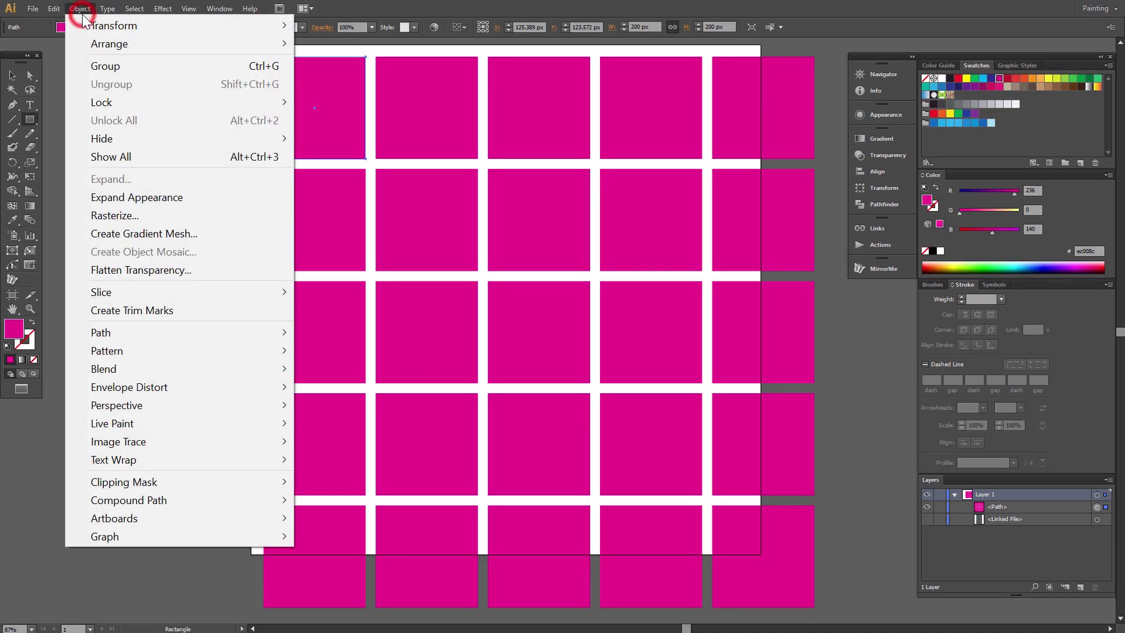
pyautogui.click(160, 197)
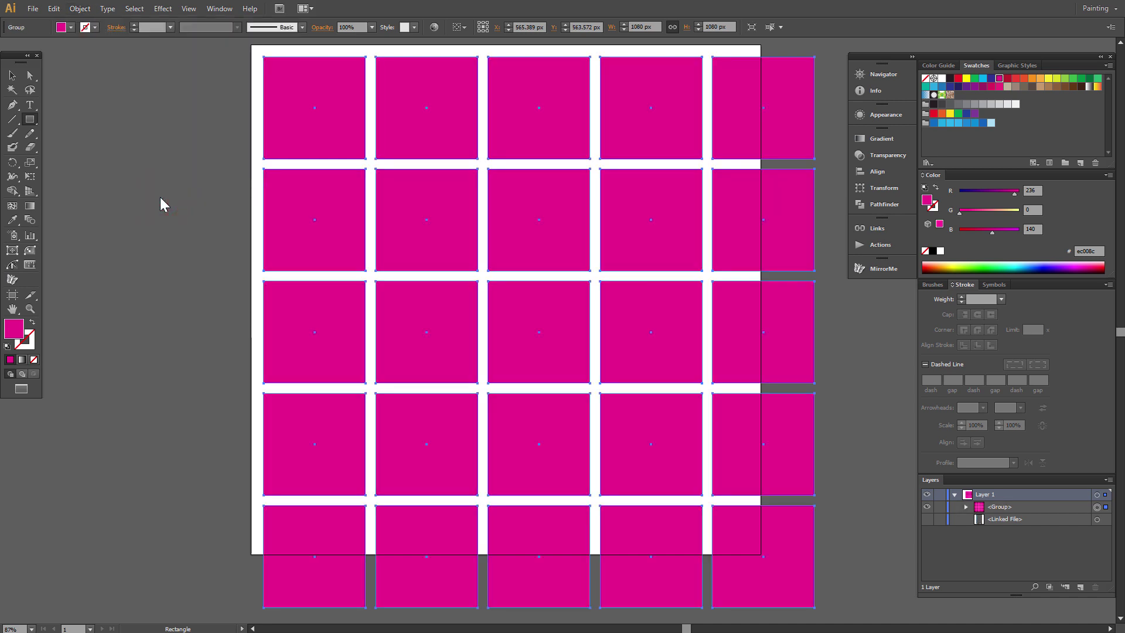
# Make the eight-blue RGB reference image visible, inspect it, and deselect it before recolouring.
pyautogui.click(927, 519)
pyautogui.click(12, 75)
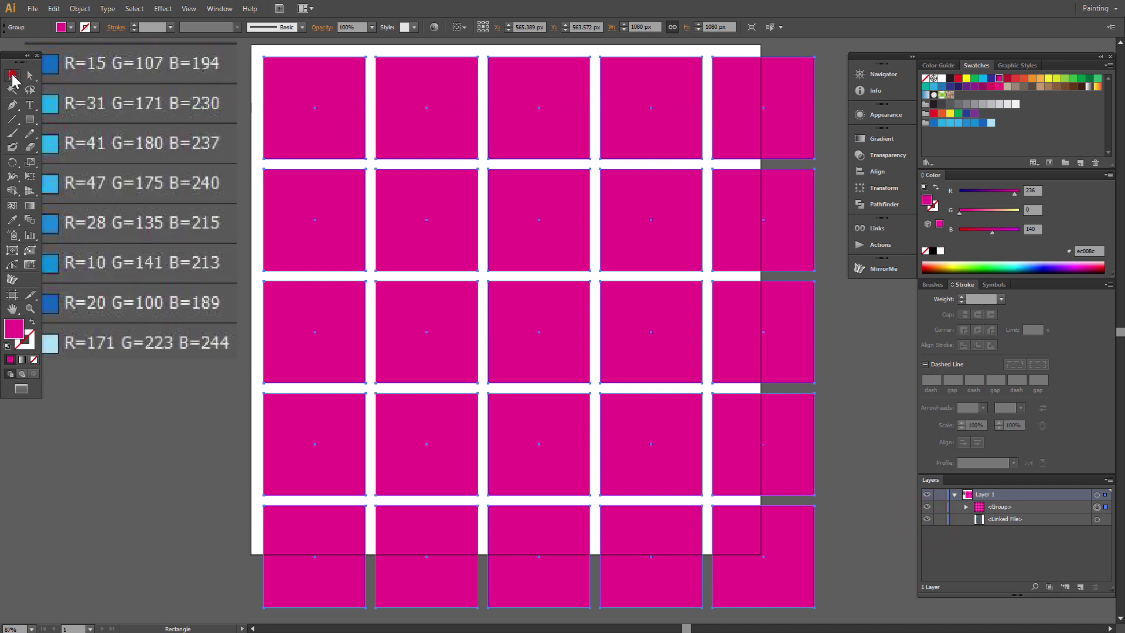
pyautogui.click(164, 91)
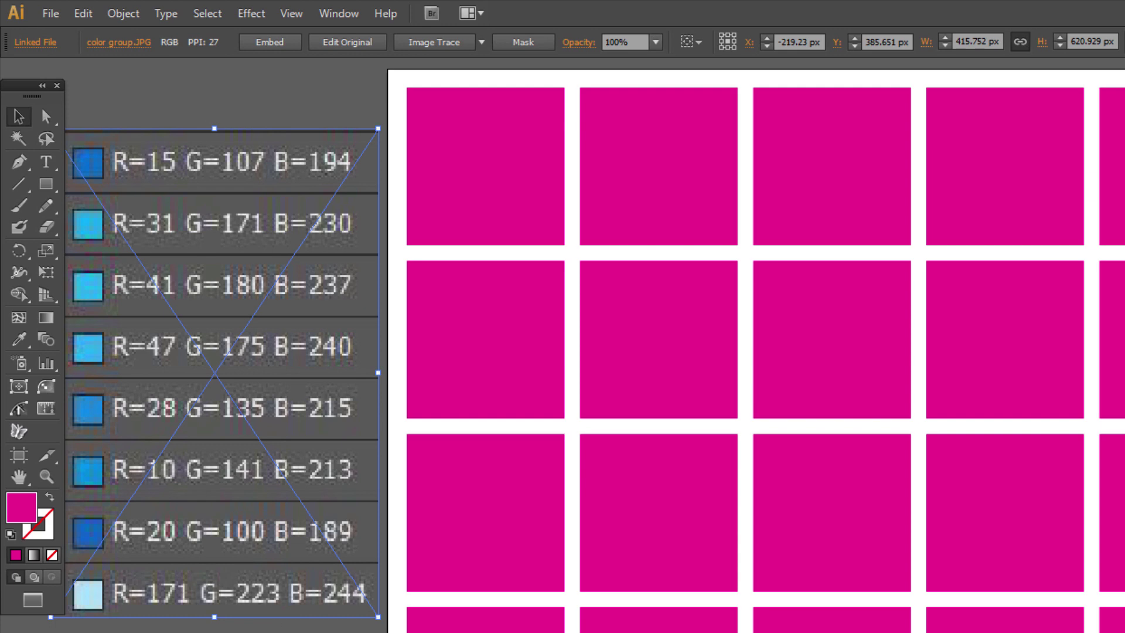
pyautogui.hotkey('ctrl', 'shift', 'a')
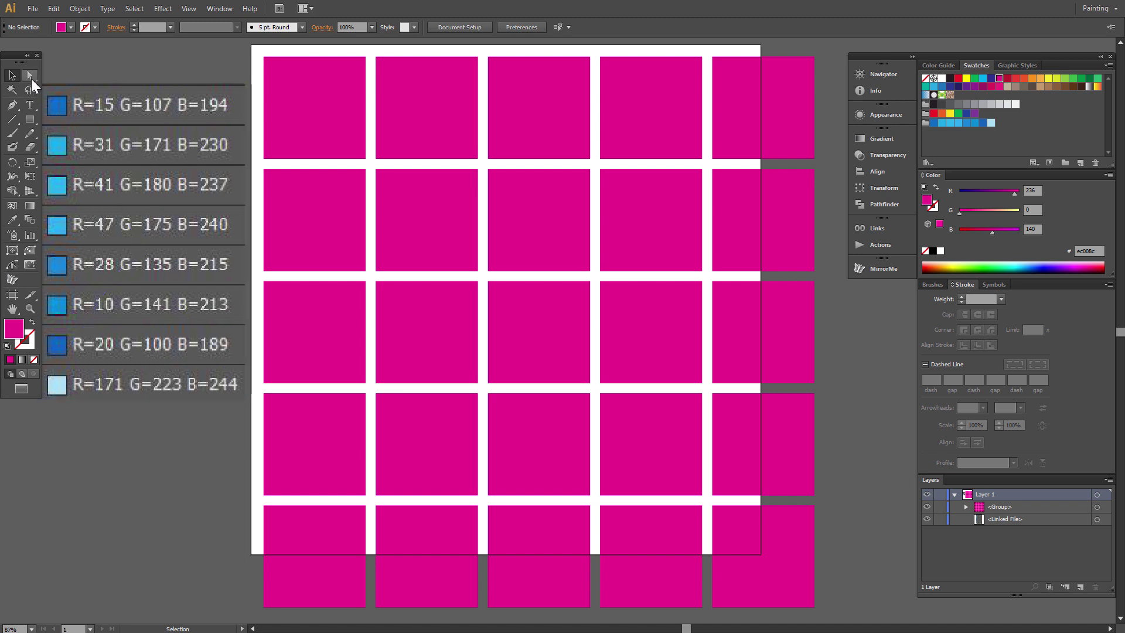
pyautogui.click(31, 78)
# Paint the top-left tile dark blue and several row 1–2 tiles in blue and light blue.
pyautogui.click(317, 103)
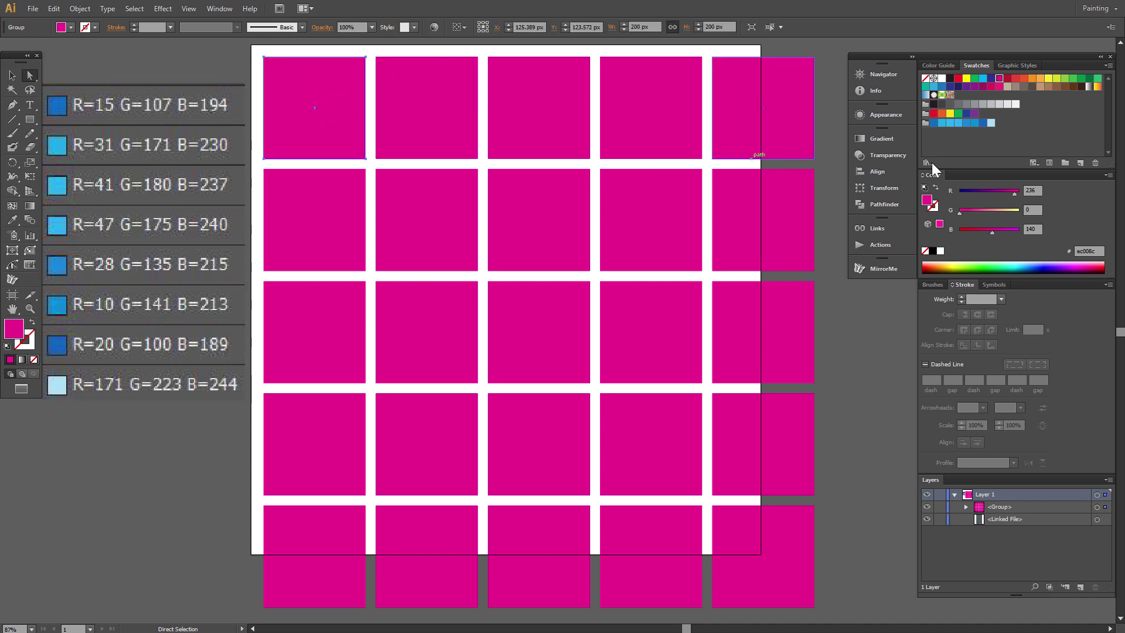
pyautogui.click(935, 124)
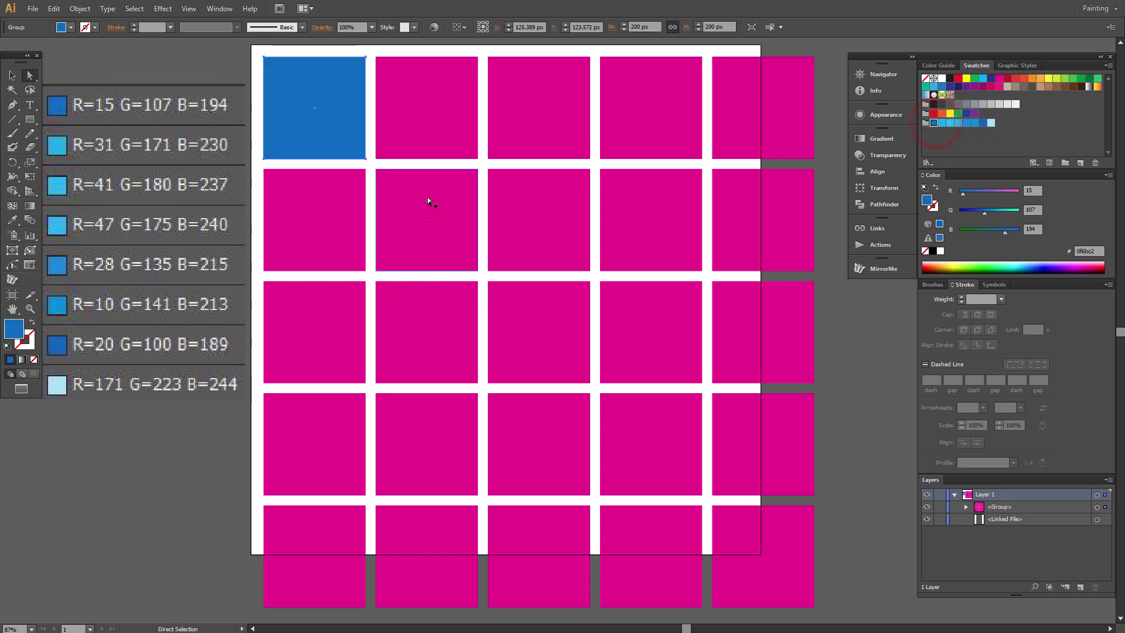
pyautogui.click(435, 226)
pyautogui.keyDown('shift'); pyautogui.click(564, 242); pyautogui.keyUp('shift')
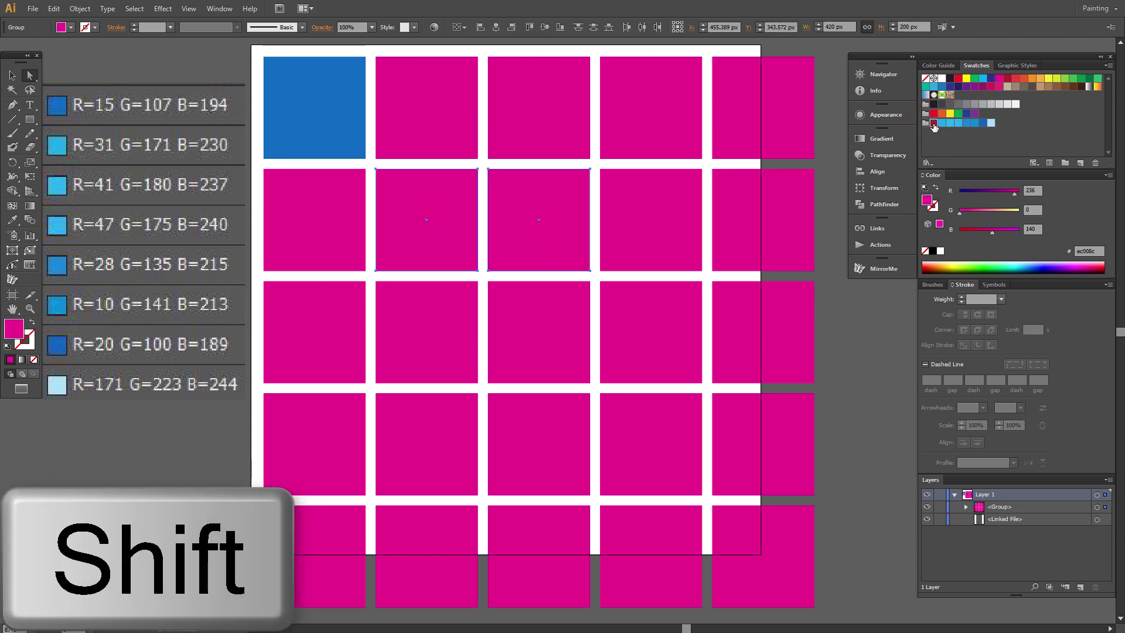
pyautogui.click(934, 123)
pyautogui.click(676, 139)
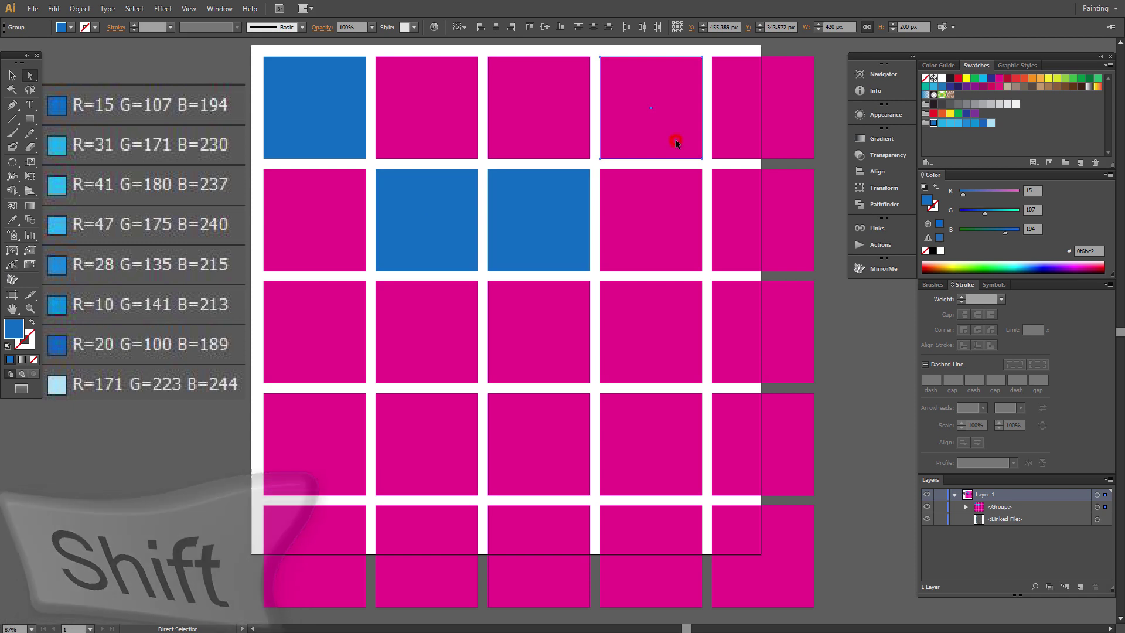
pyautogui.click(942, 123)
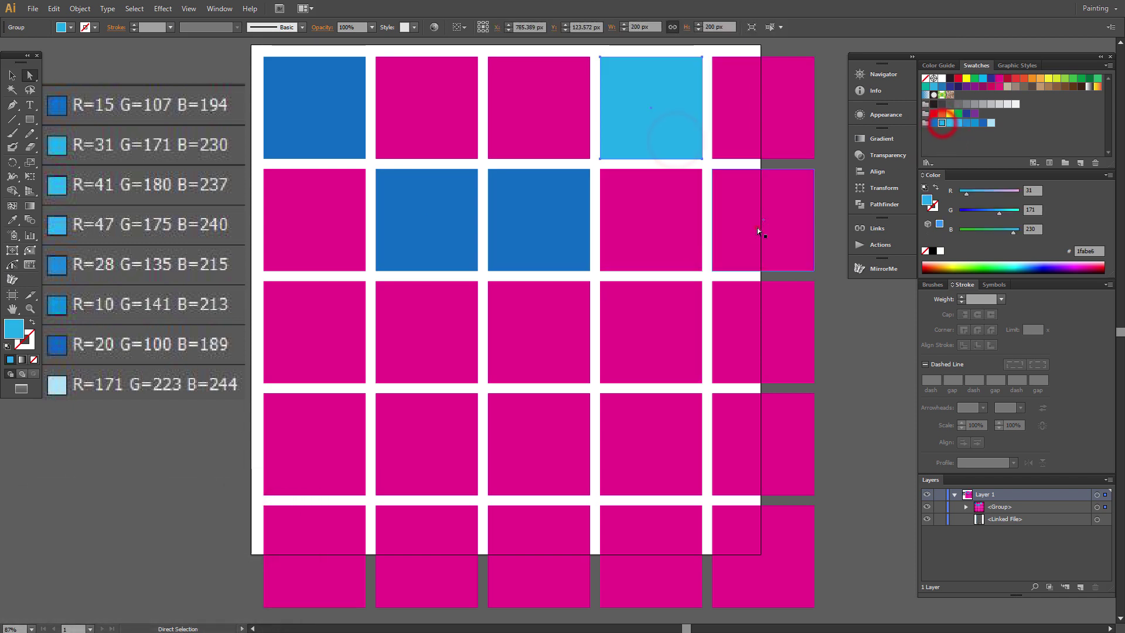
pyautogui.moveTo(757, 228); pyautogui.dragTo(755, 226)
# Recolour tiles in rows 3 and 4 across columns 1–5 with light and mid blue shades.
pyautogui.click(558, 436)
pyautogui.keyDown('shift'); pyautogui.click(443, 364); pyautogui.keyUp('shift')
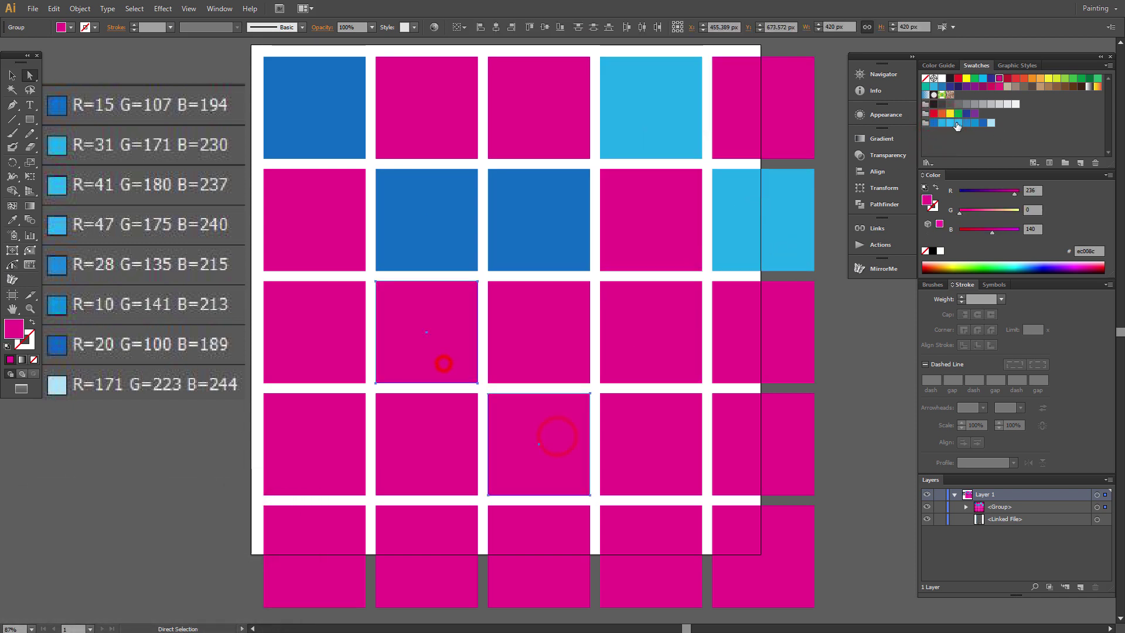
pyautogui.click(955, 124)
pyautogui.click(323, 336)
pyautogui.keyDown('shift'); pyautogui.click(316, 434); pyautogui.keyUp('shift')
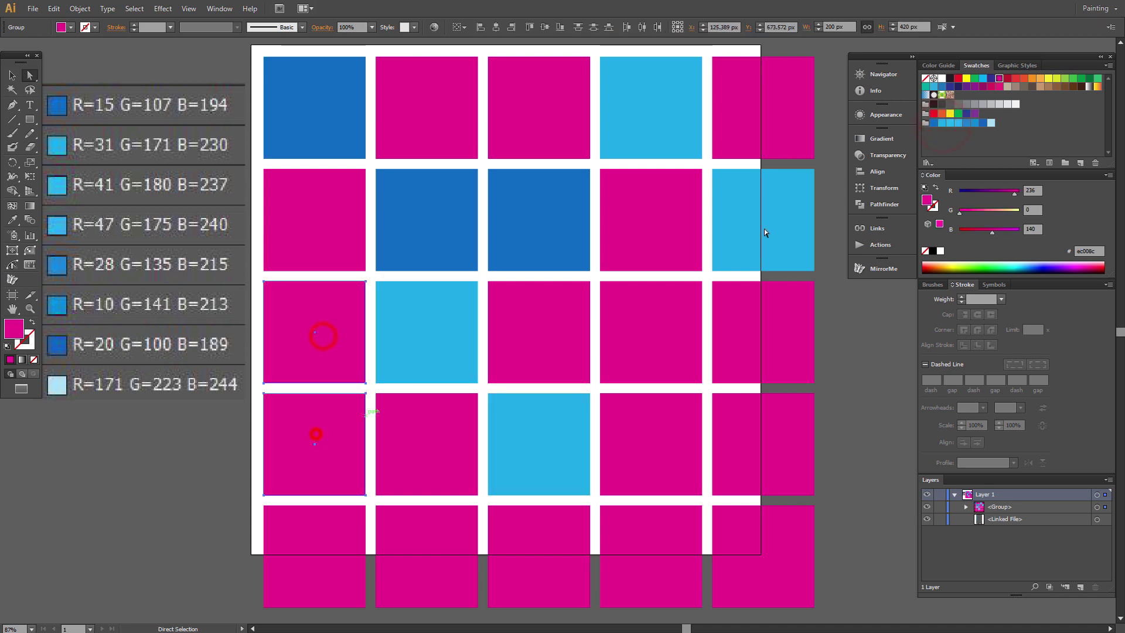
pyautogui.click(958, 123)
pyautogui.click(966, 123)
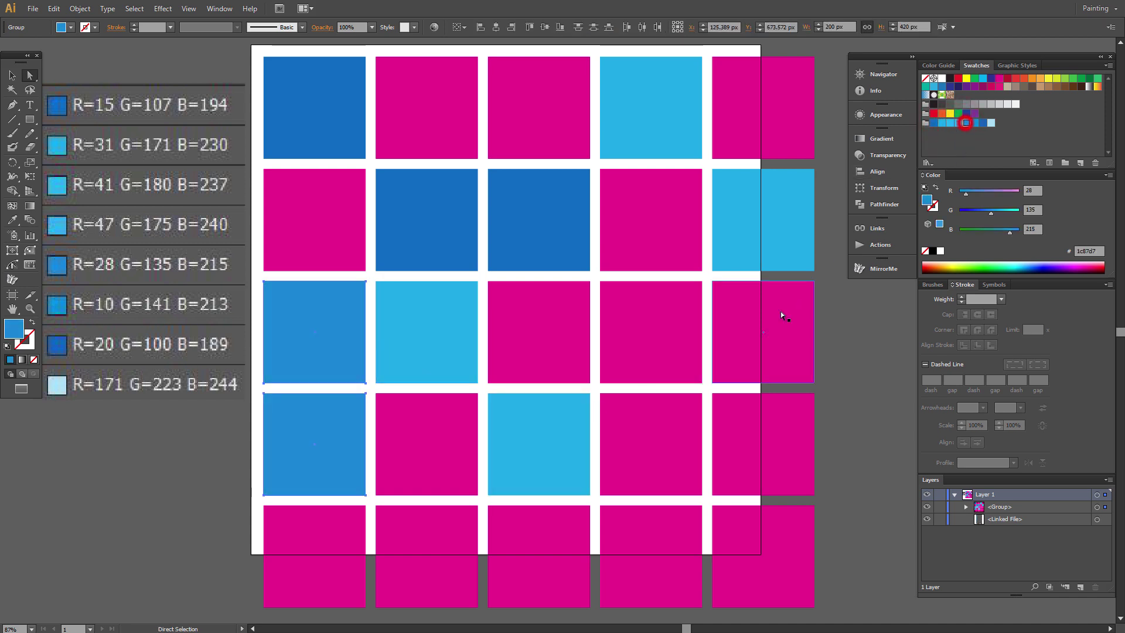
pyautogui.click(658, 334)
pyautogui.keyDown('shift'); pyautogui.click(738, 332); pyautogui.keyUp('shift')
pyautogui.click(952, 124)
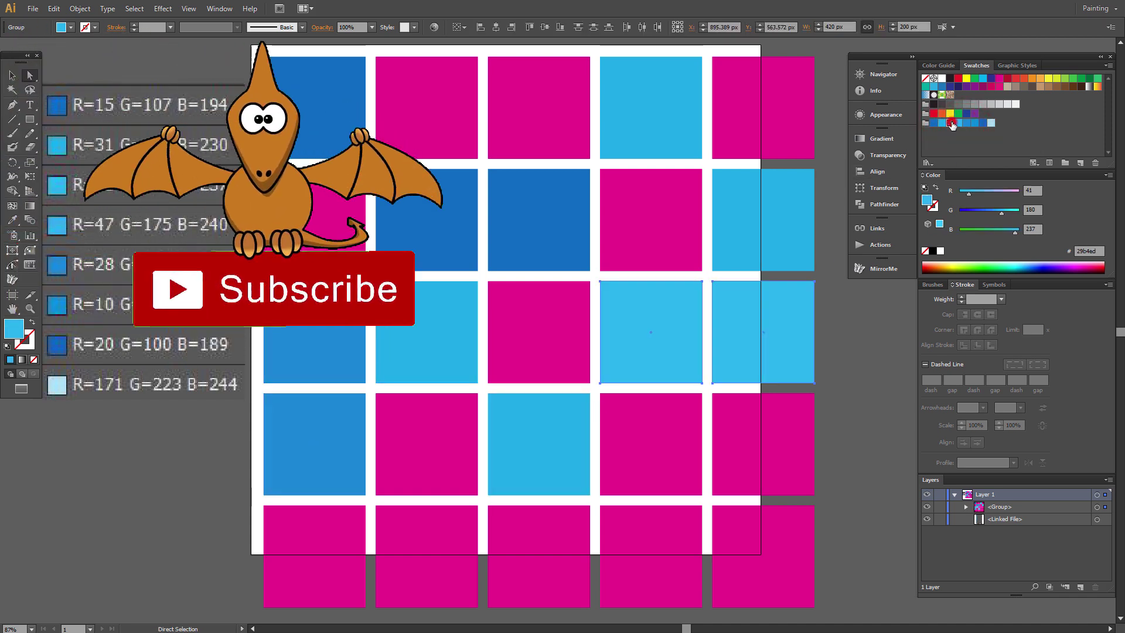
pyautogui.click(959, 123)
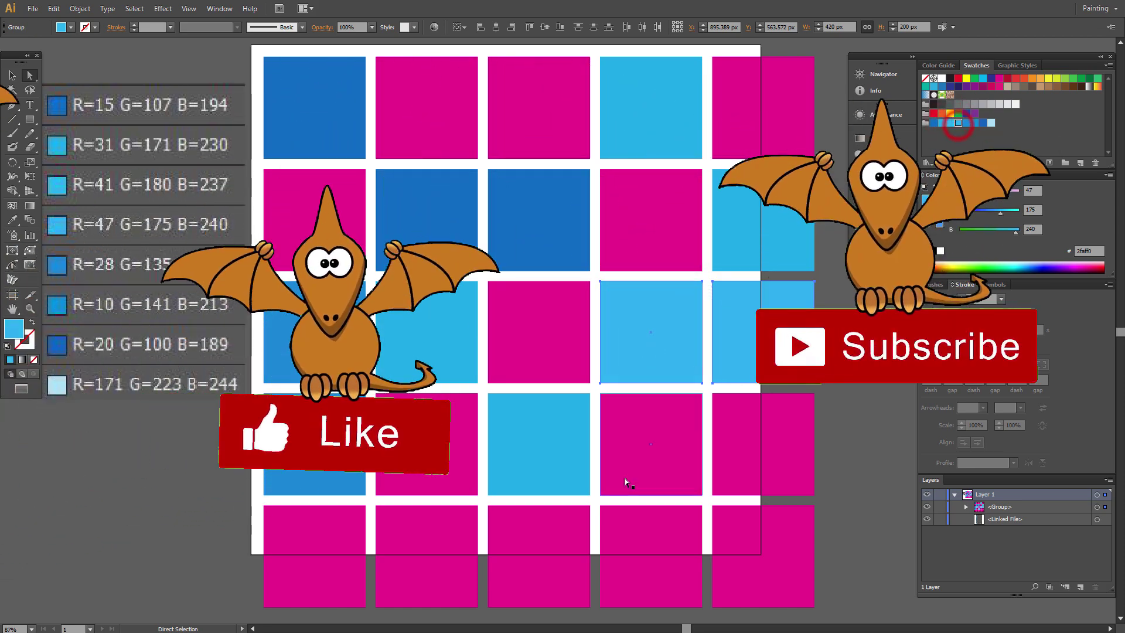
# Colour more row 1, row 2 and bottom-row tiles in blue, dark blue and light blue.
pyautogui.click(650, 220)
pyautogui.click(974, 122)
pyautogui.click(442, 136)
pyautogui.keyDown('shift'); pyautogui.click(539, 108); pyautogui.keyUp('shift')
pyautogui.click(973, 123)
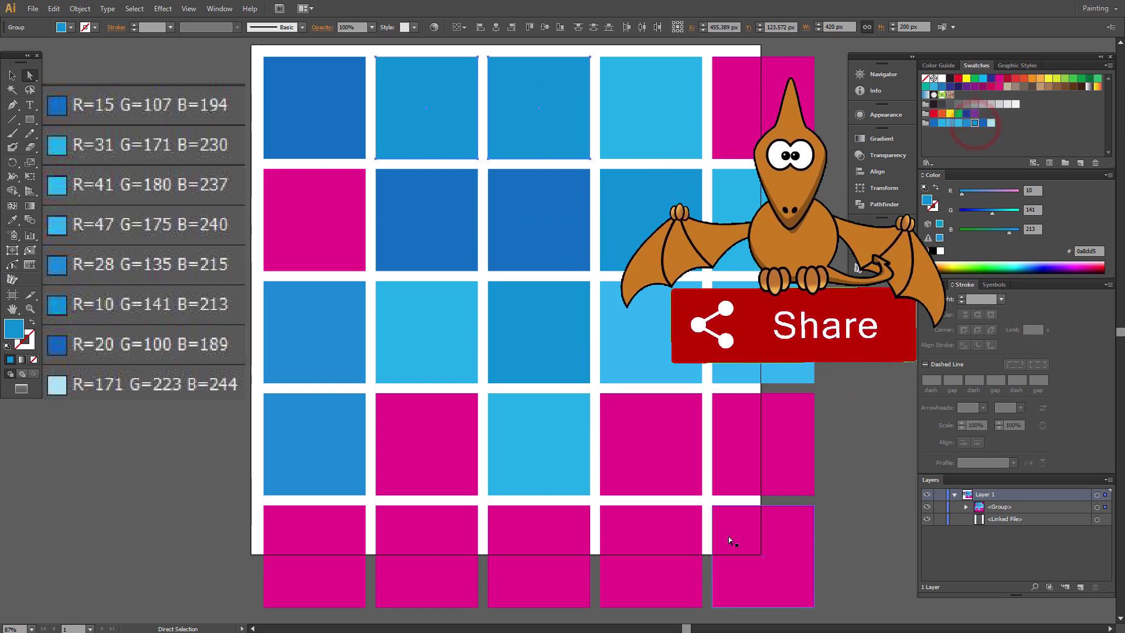
pyautogui.click(678, 535)
pyautogui.keyDown('shift'); pyautogui.click(765, 542); pyautogui.keyUp('shift')
pyautogui.click(983, 122)
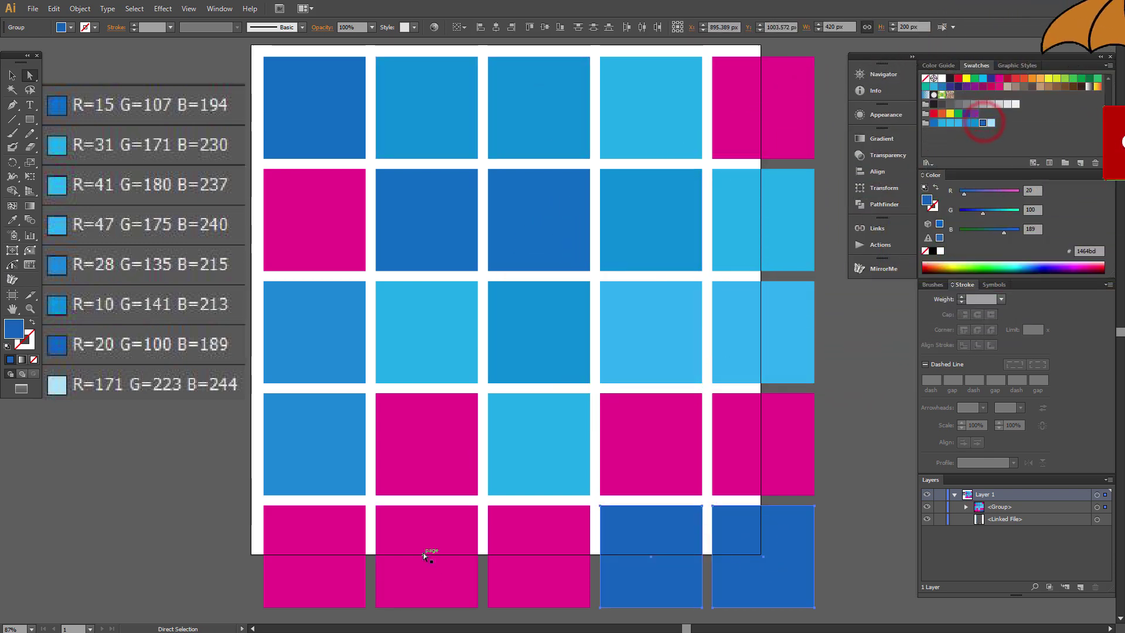
pyautogui.click(423, 553)
pyautogui.click(334, 551)
pyautogui.keyDown('shift'); pyautogui.click(427, 444); pyautogui.keyUp('shift')
# Paint the last magenta tiles blue, finishing one in the darkest blue R=15 G=107 B=194.
pyautogui.click(942, 122)
pyautogui.click(314, 219)
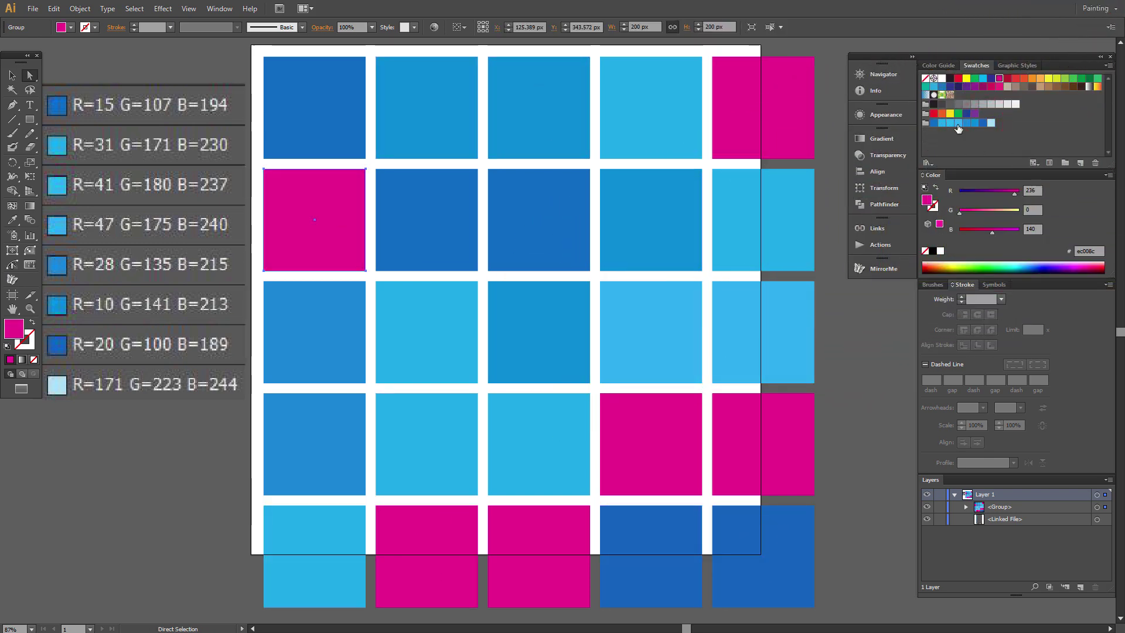
pyautogui.click(957, 123)
pyautogui.click(762, 444)
pyautogui.click(965, 122)
pyautogui.click(427, 553)
pyautogui.keyDown('shift'); pyautogui.click(539, 554); pyautogui.keyUp('shift')
pyautogui.click(973, 122)
pyautogui.click(648, 432)
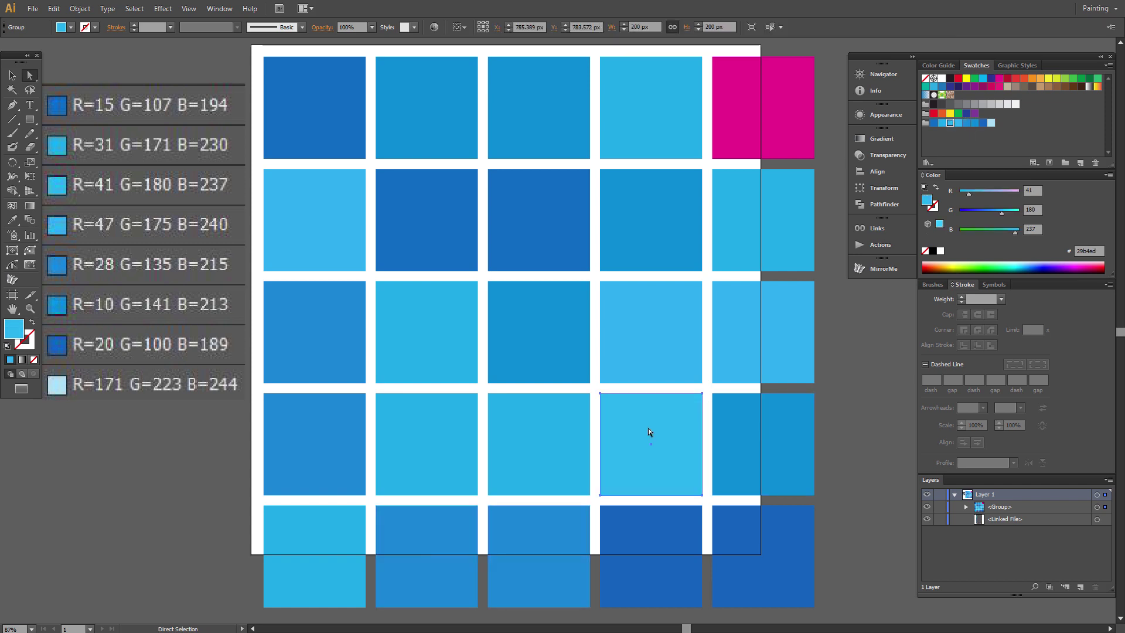
pyautogui.click(761, 105)
pyautogui.click(965, 123)
pyautogui.click(538, 450)
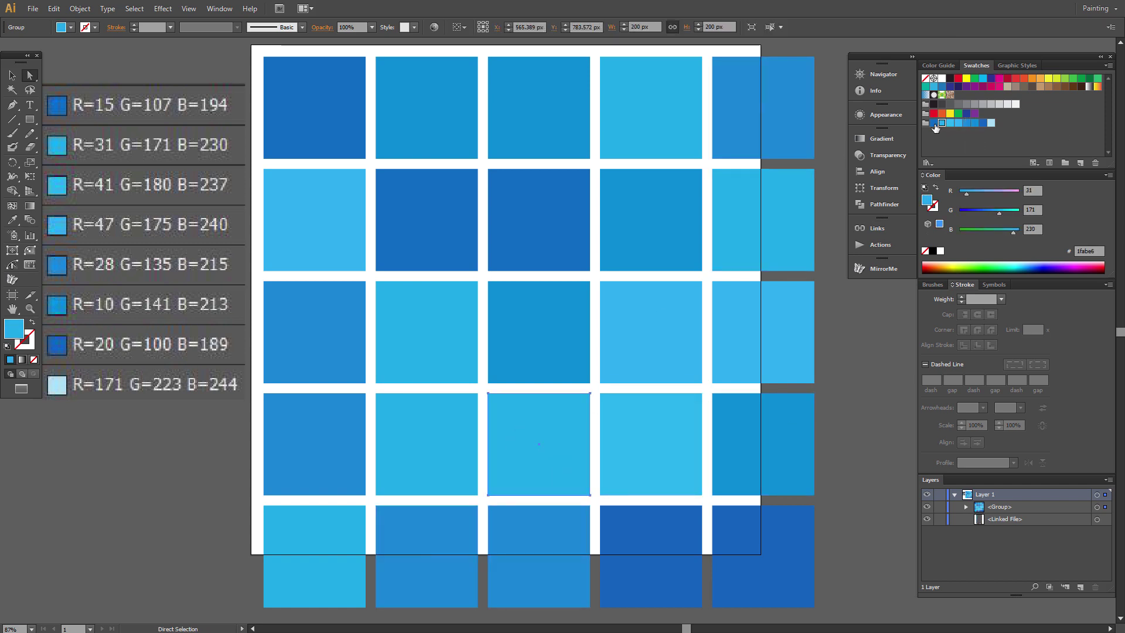
pyautogui.click(934, 123)
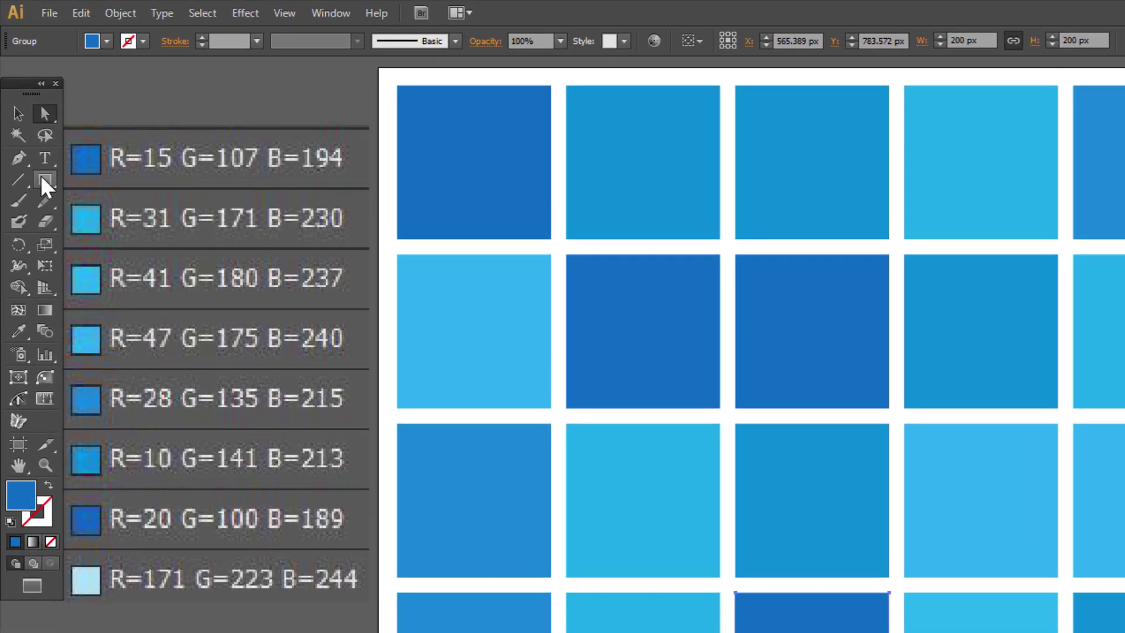
# Create an 1100 × 1100 px square filled with pale blue R=171 G=223 B=244.
pyautogui.click(28, 119)
pyautogui.click(634, 355)
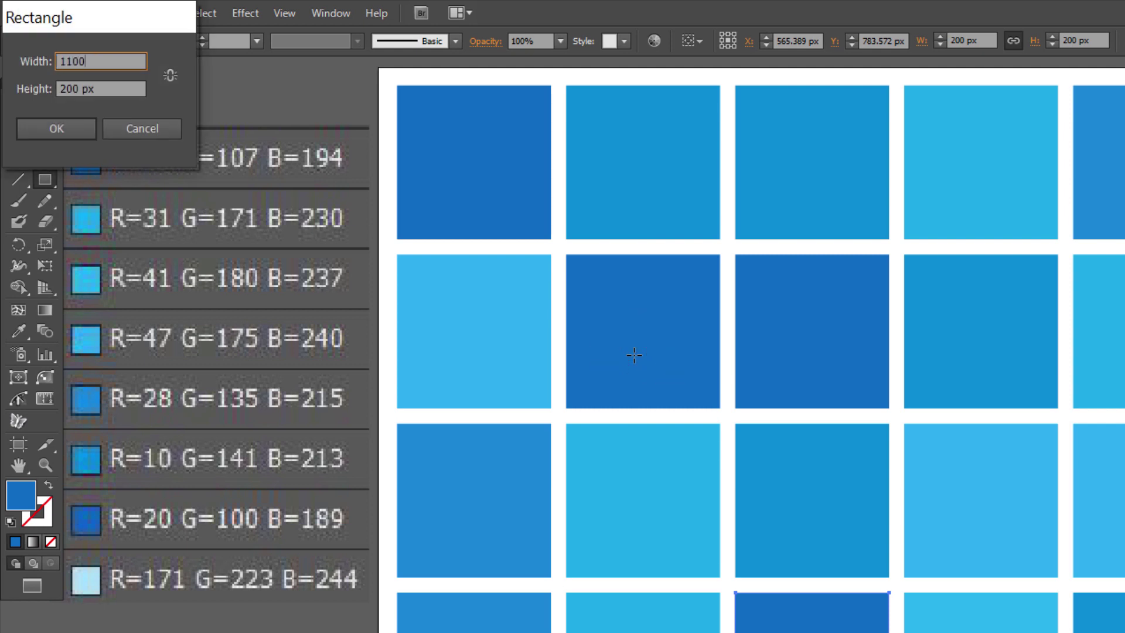
pyautogui.press('Tab')
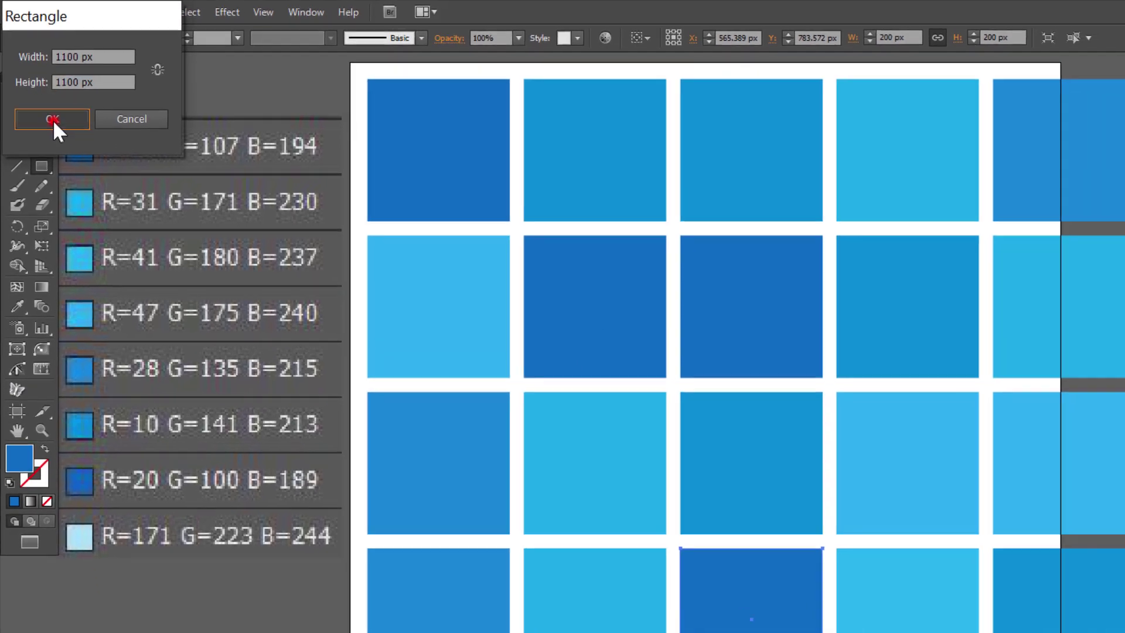
pyautogui.click(29, 127)
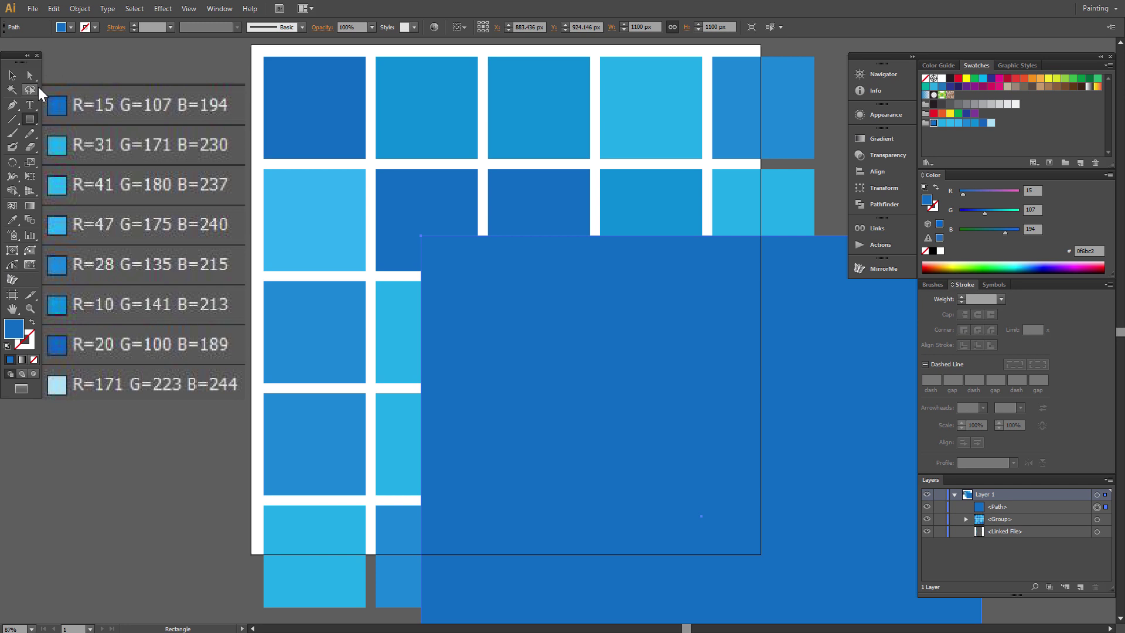
pyautogui.click(992, 123)
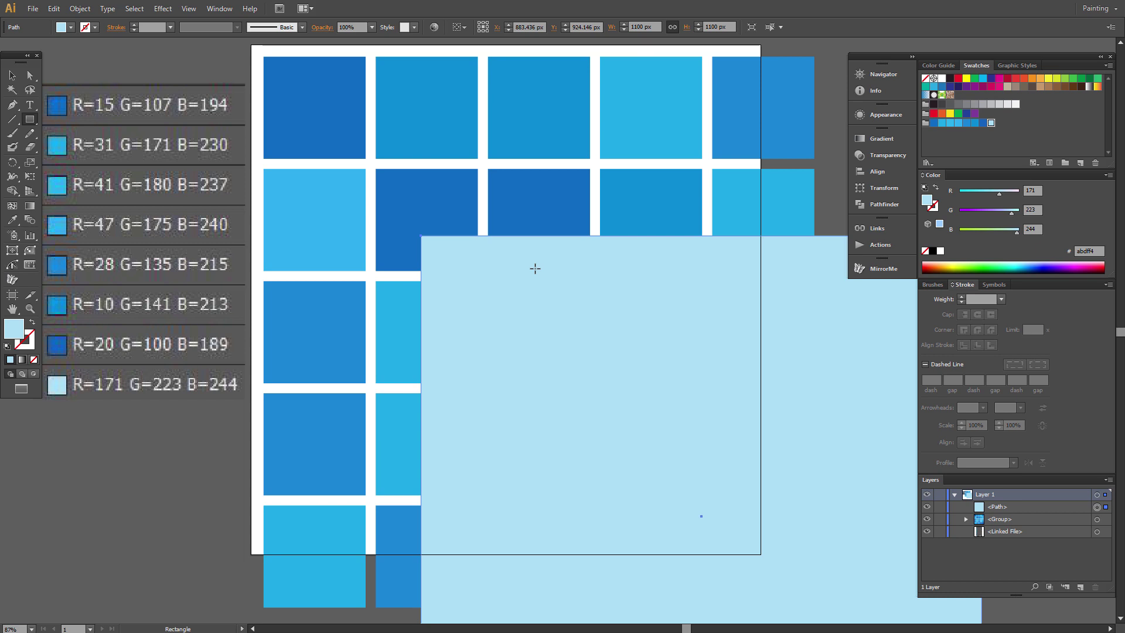
# Send the pale square behind the tiles, hide the reference list, and align left and top edges.
pyautogui.rightClick(483, 269)
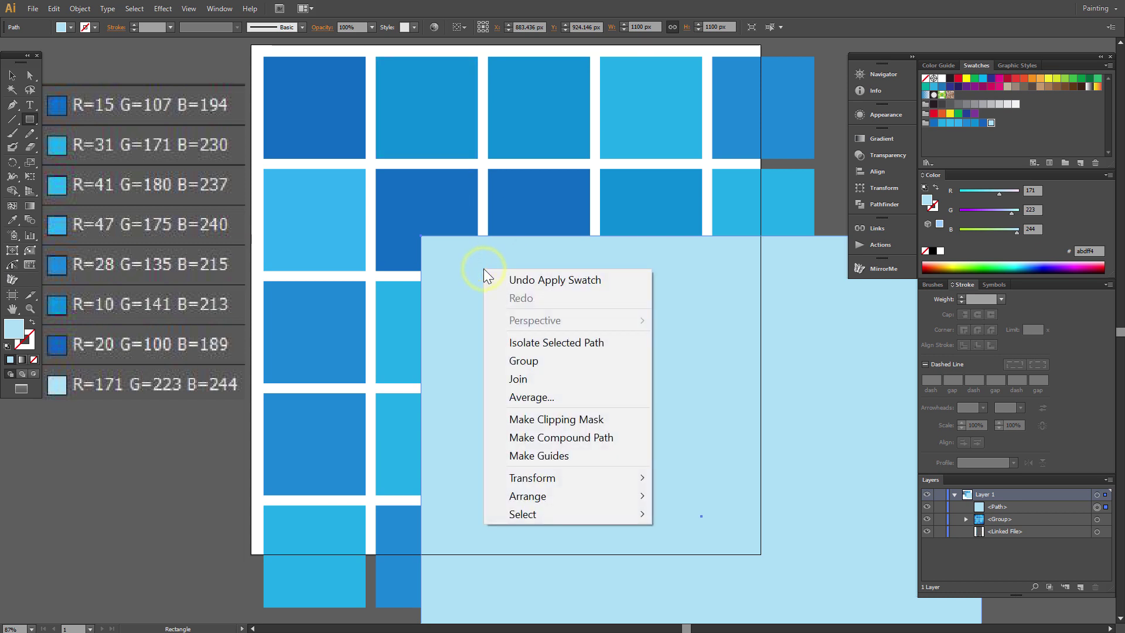
pyautogui.click(562, 495)
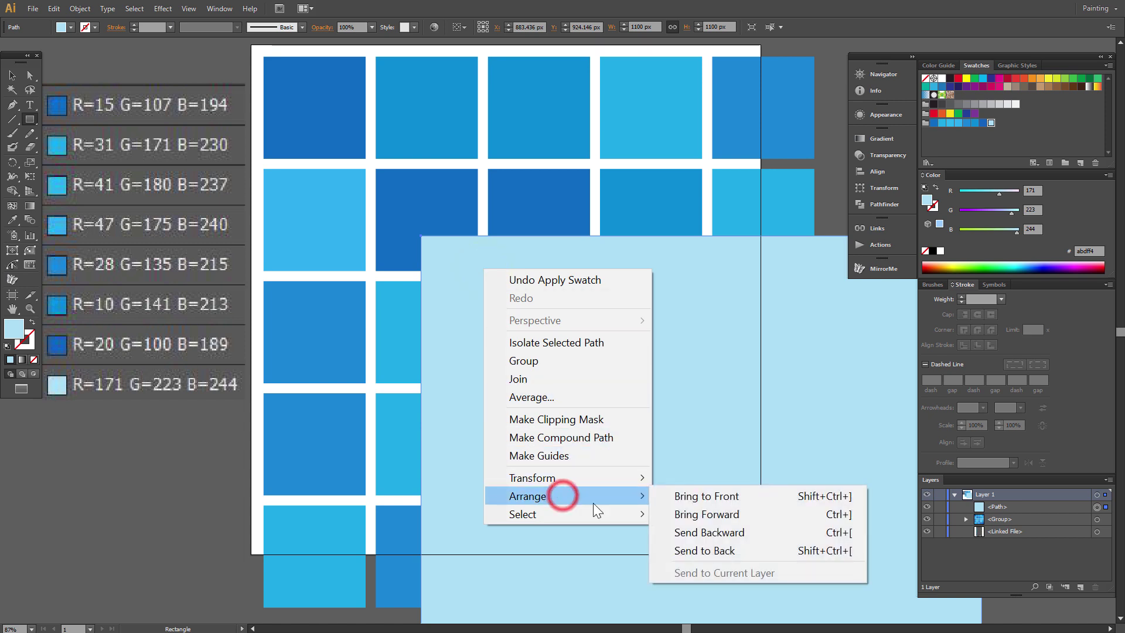
pyautogui.click(700, 551)
pyautogui.click(12, 75)
pyautogui.scroll(1, 688, 297)
pyautogui.click(926, 519)
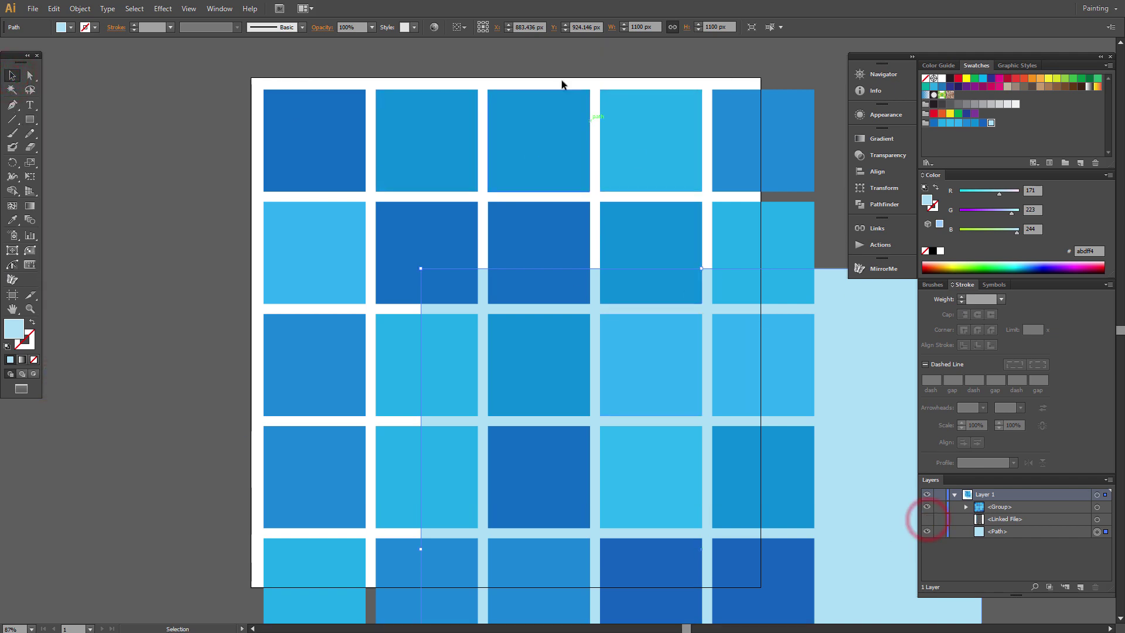
pyautogui.moveTo(529, 55); pyautogui.dragTo(618, 396)
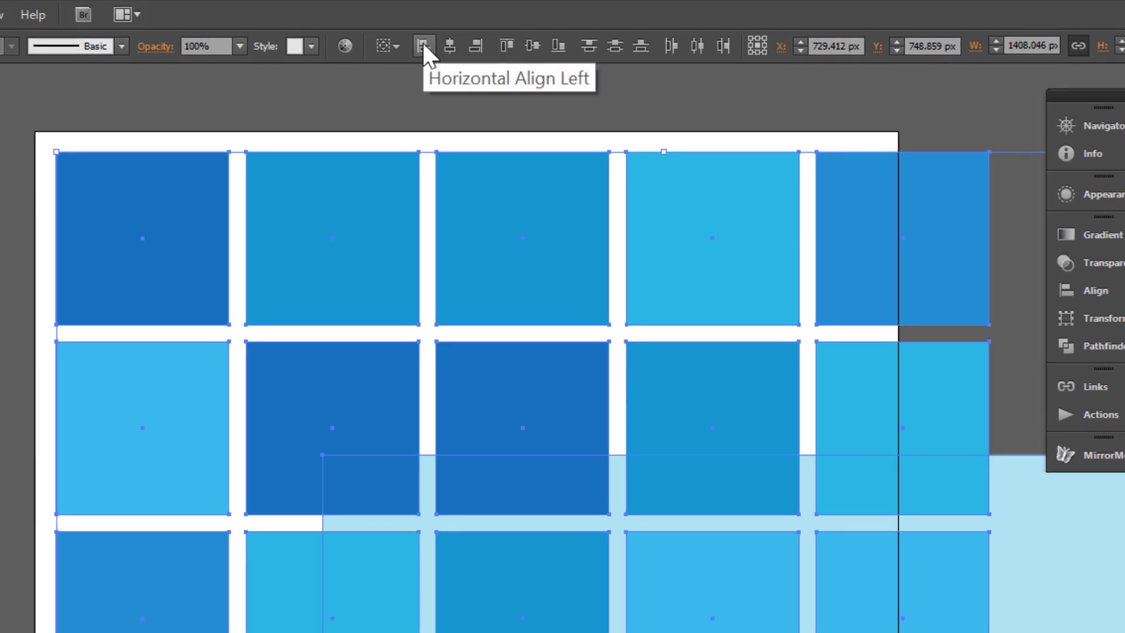
pyautogui.click(423, 42)
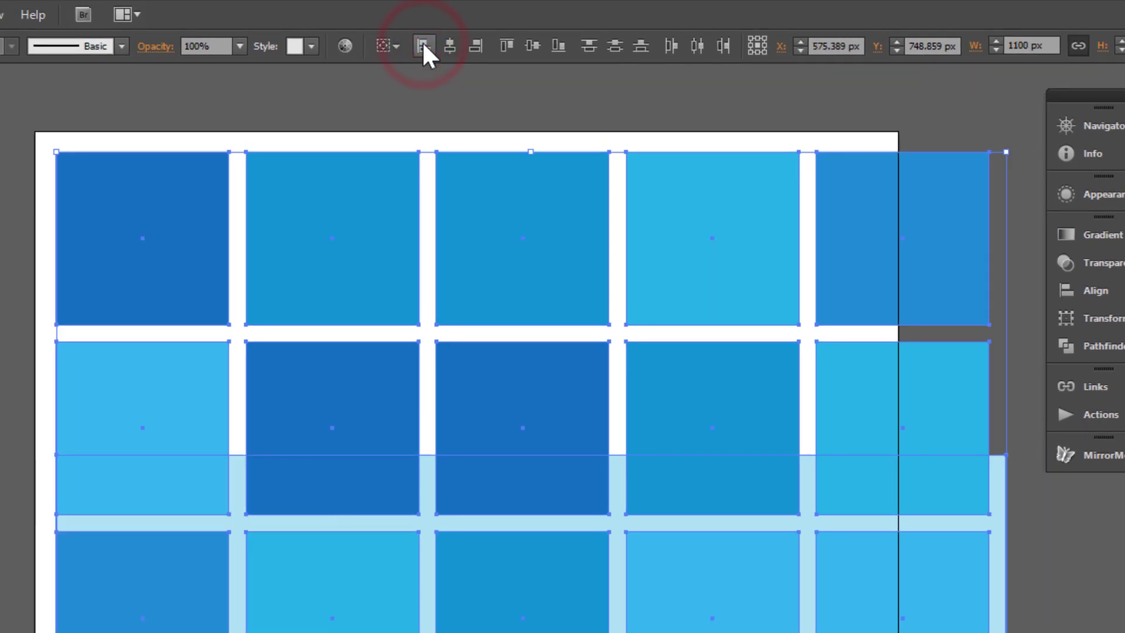
pyautogui.click(508, 45)
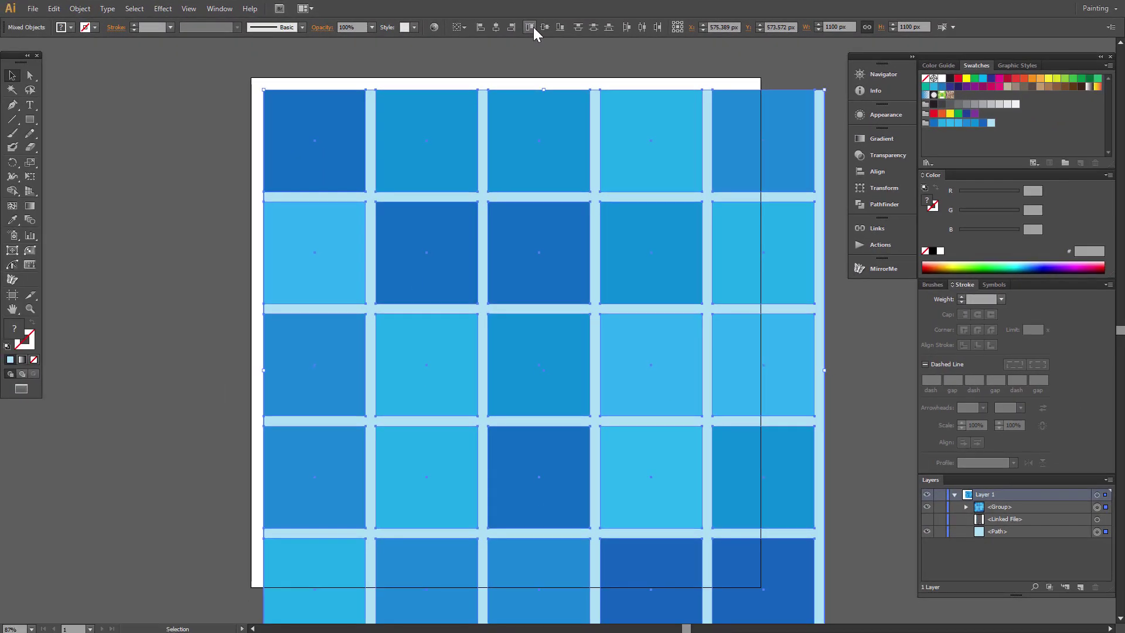
# Group the tiles with their pale blue backing via Object > Group and deselect.
pyautogui.click(82, 9)
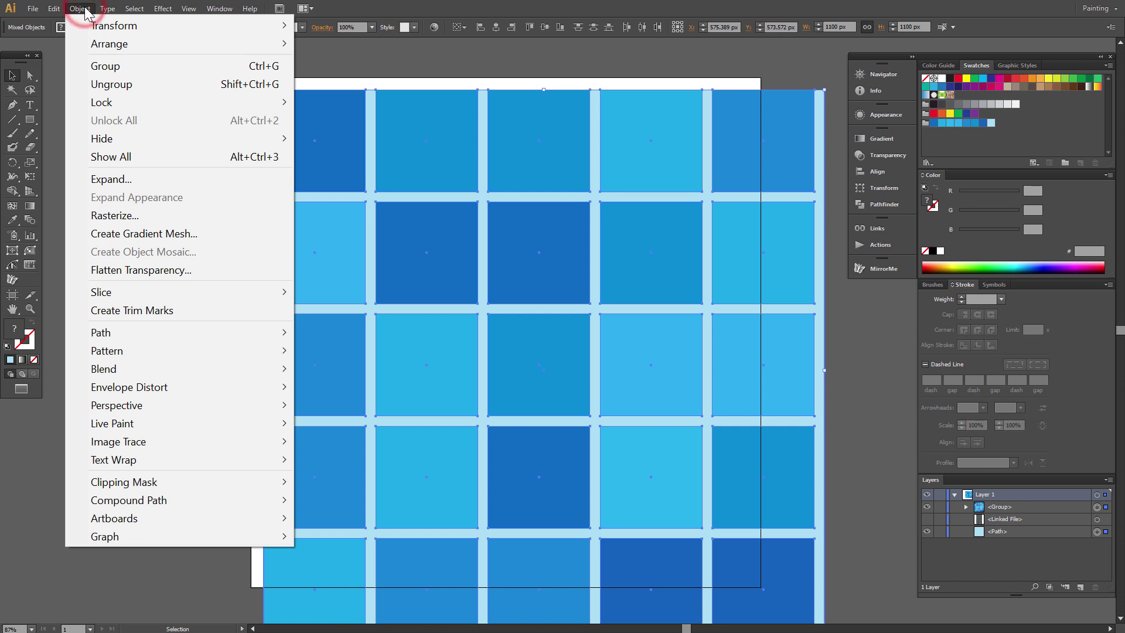
pyautogui.click(132, 64)
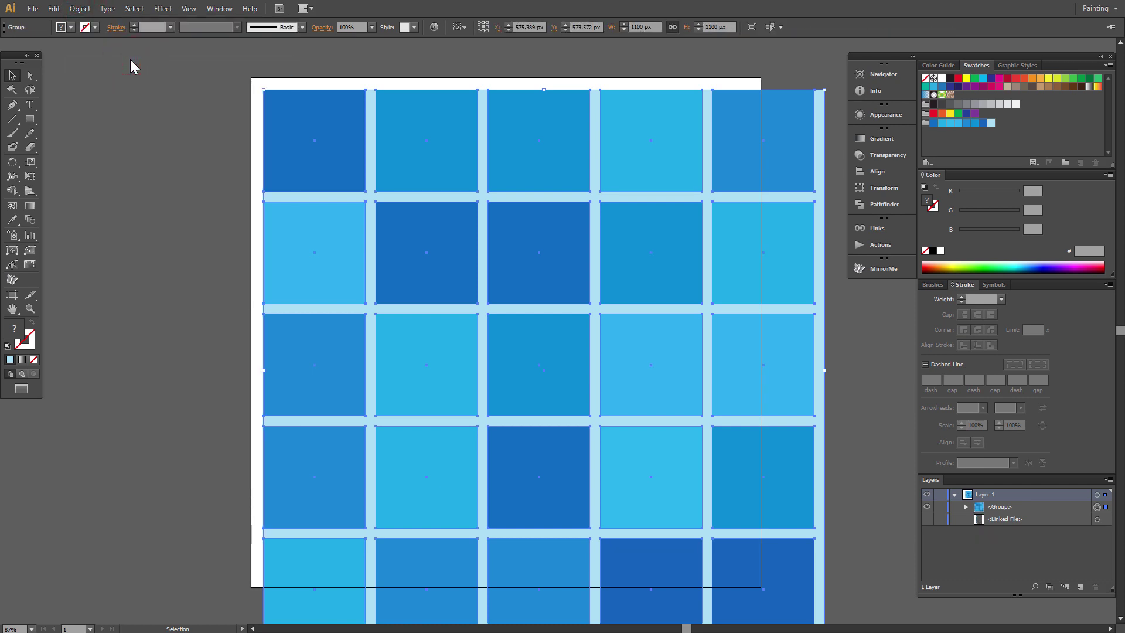
pyautogui.click(141, 139)
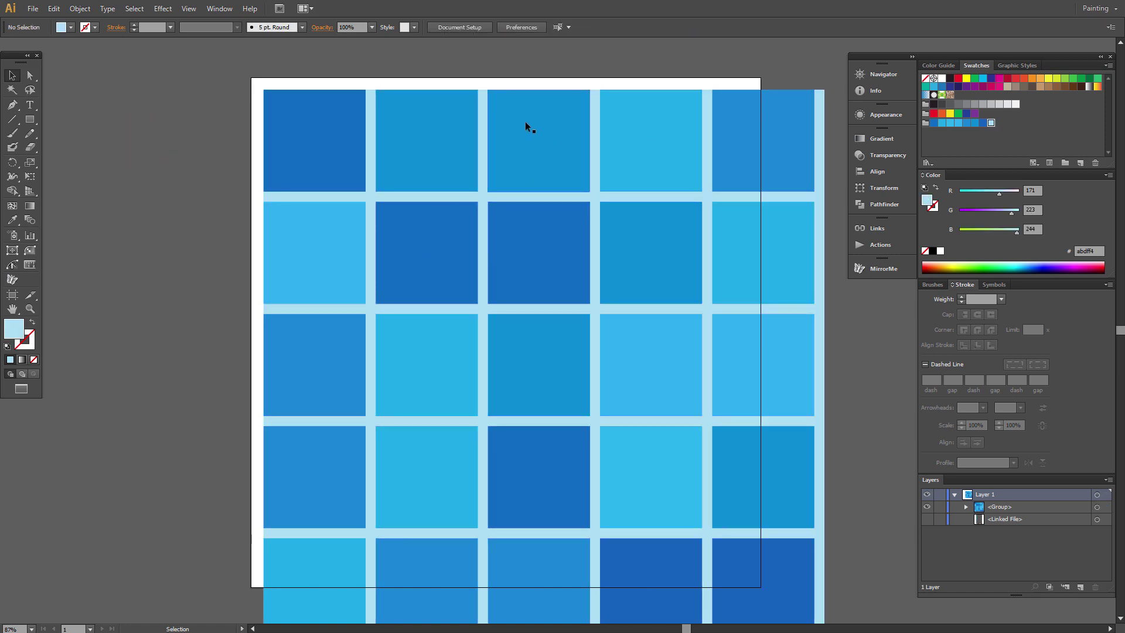
# Make 'New Pattern' from the tile group with Object > Pattern > Make, preview it zoomed out, and finish.
pyautogui.click(453, 149)
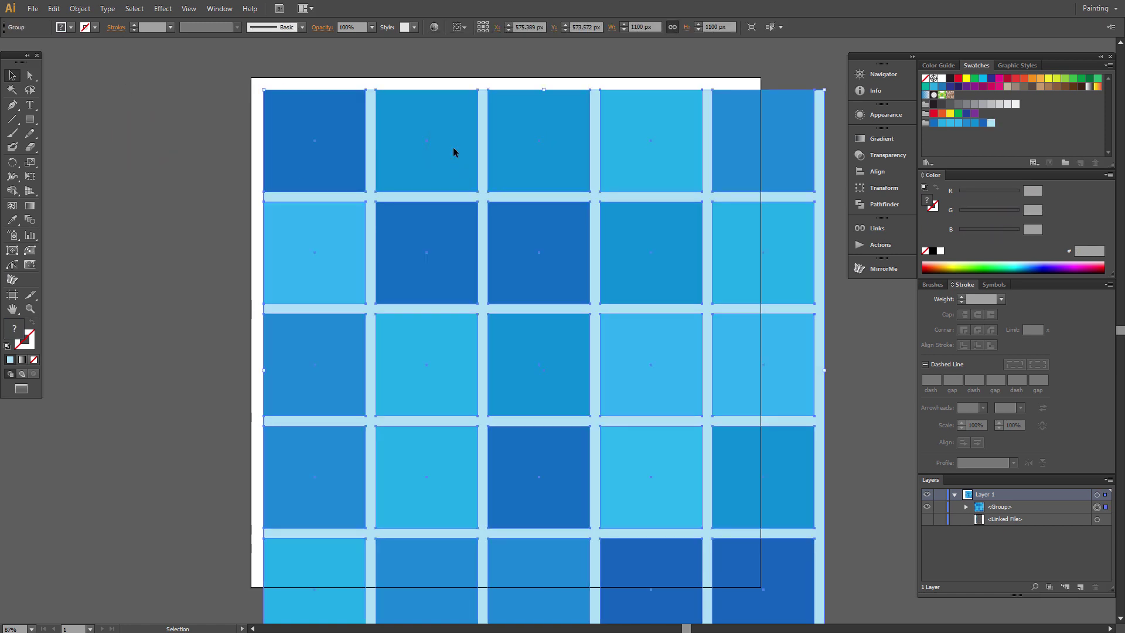
pyautogui.click(79, 9)
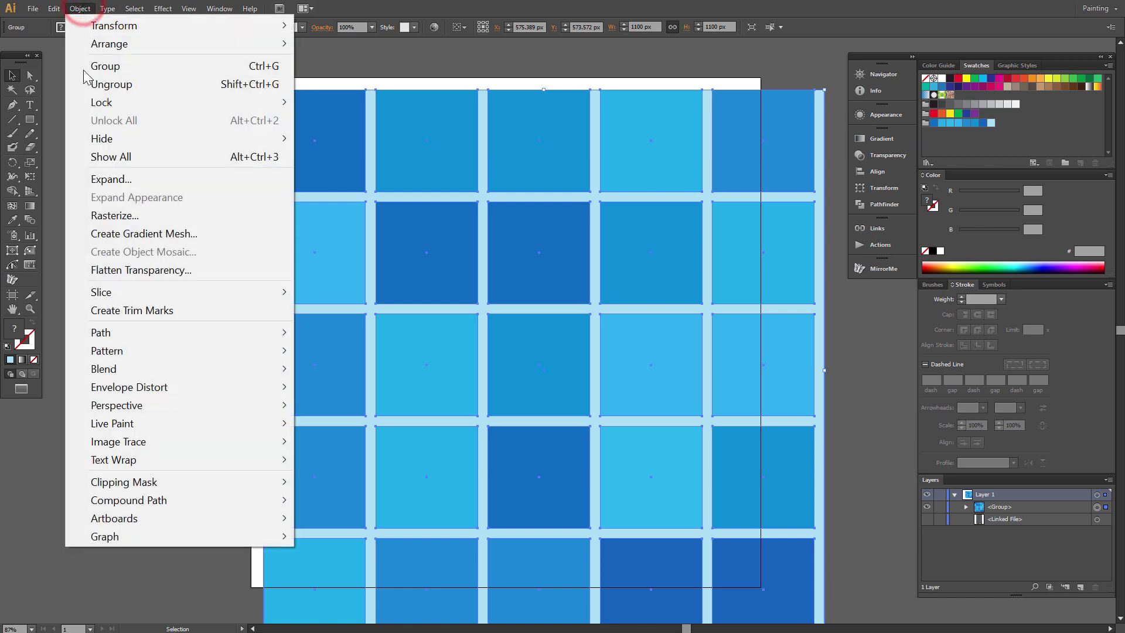
pyautogui.moveTo(129, 351)
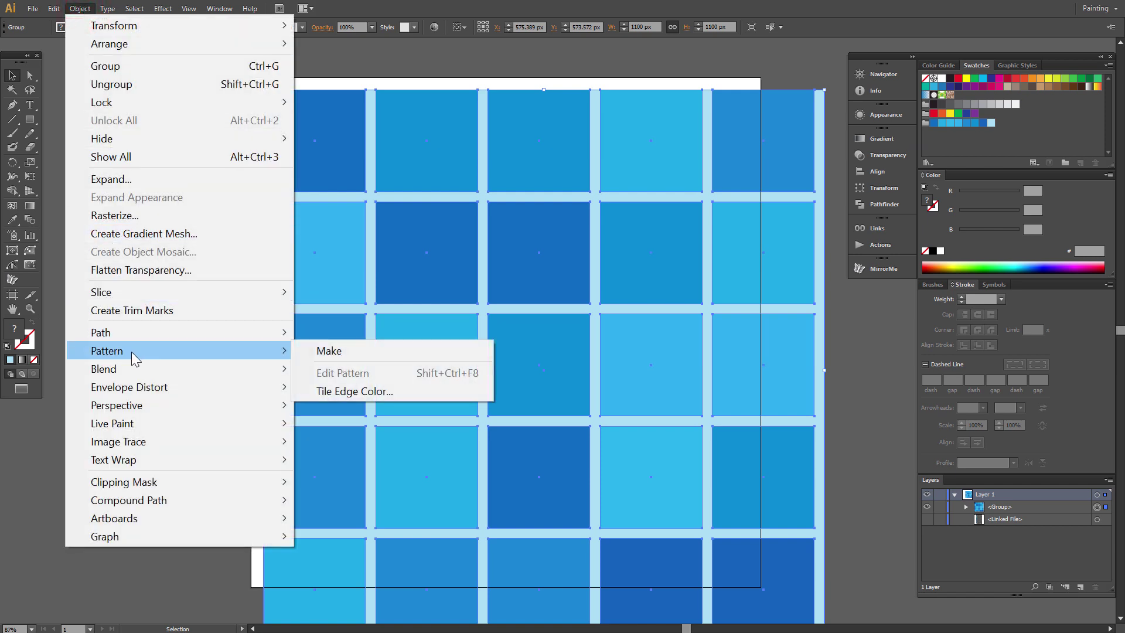
pyautogui.click(328, 351)
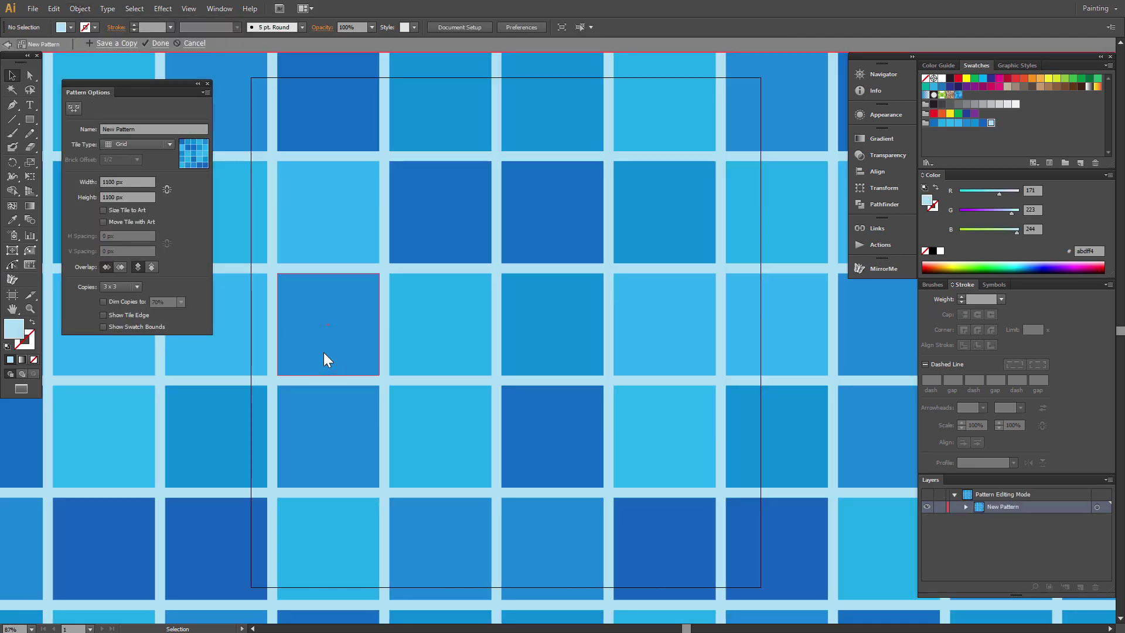
pyautogui.click(30, 309)
pyautogui.keyDown('alt'); pyautogui.click(502, 291); pyautogui.keyUp('alt')
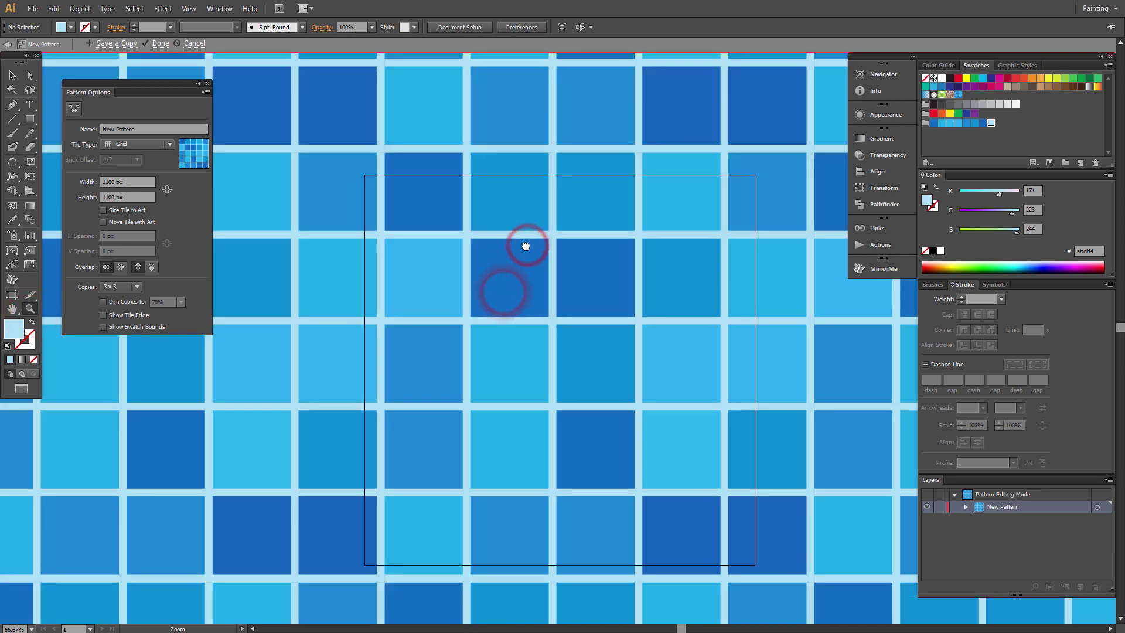
pyautogui.hotkey('ctrl', '-')
pyautogui.hotkey('ctrl', '-')
pyautogui.hotkey('ctrl', '-')
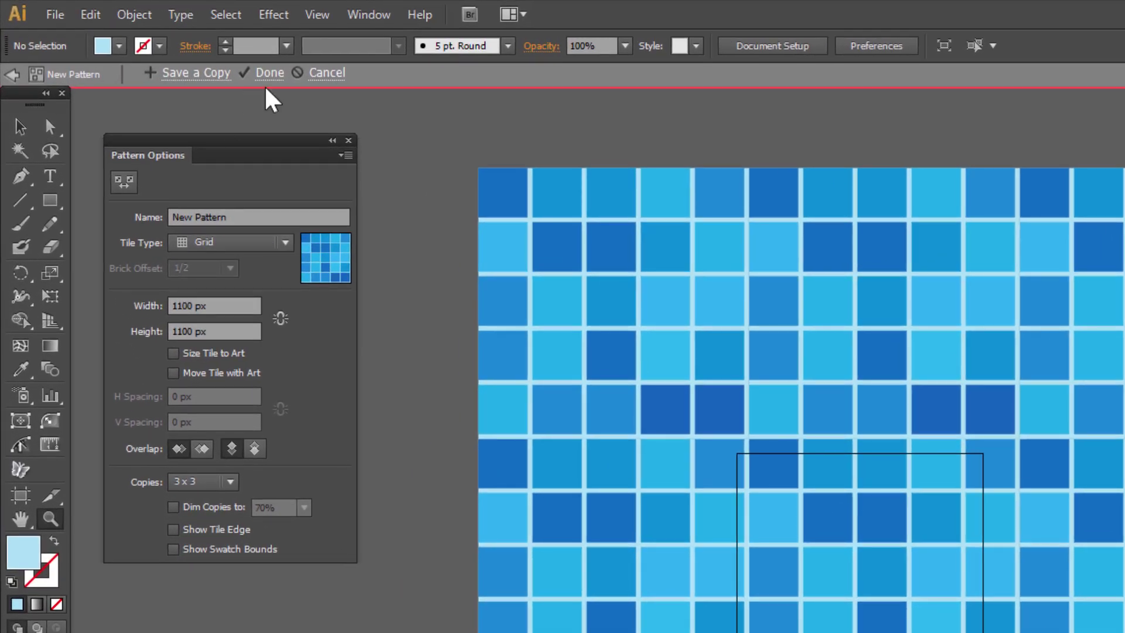
pyautogui.click(270, 73)
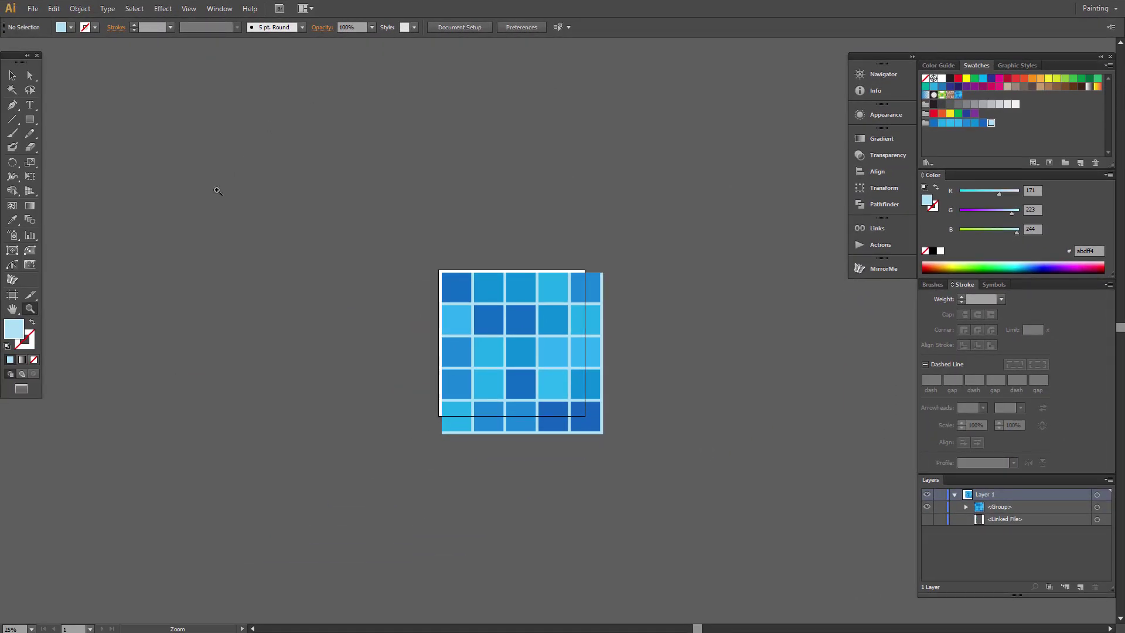
# Draw a medium rectangle above the tile grid and fill it with the New Pattern swatch.
pyautogui.scroll(3, 87, 148)
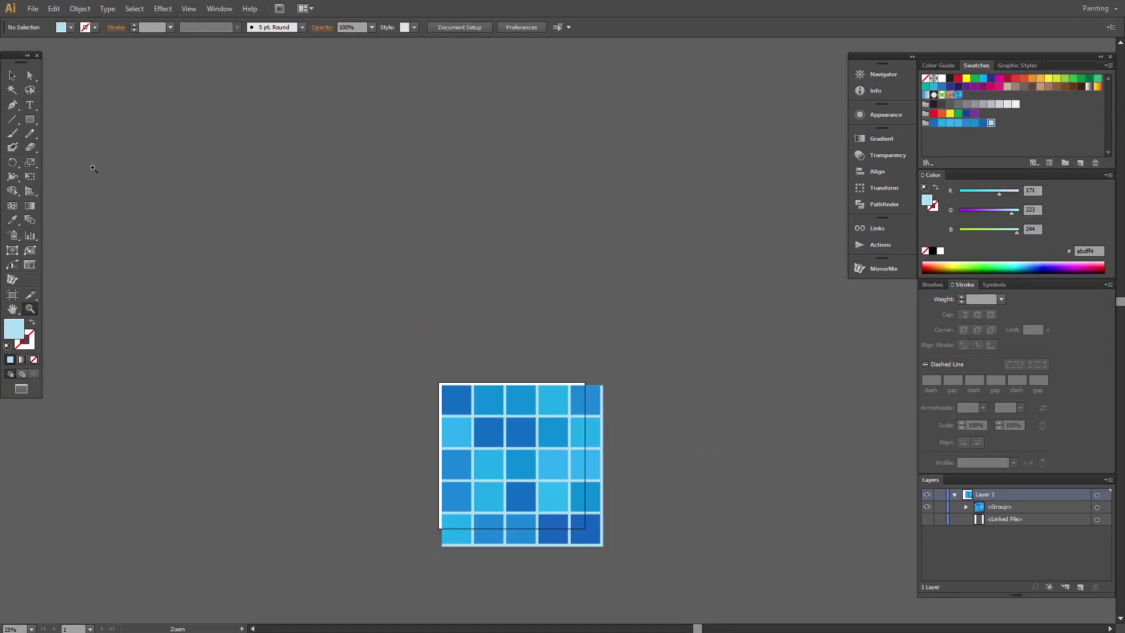
pyautogui.click(29, 119)
pyautogui.moveTo(250, 101); pyautogui.dragTo(762, 356)
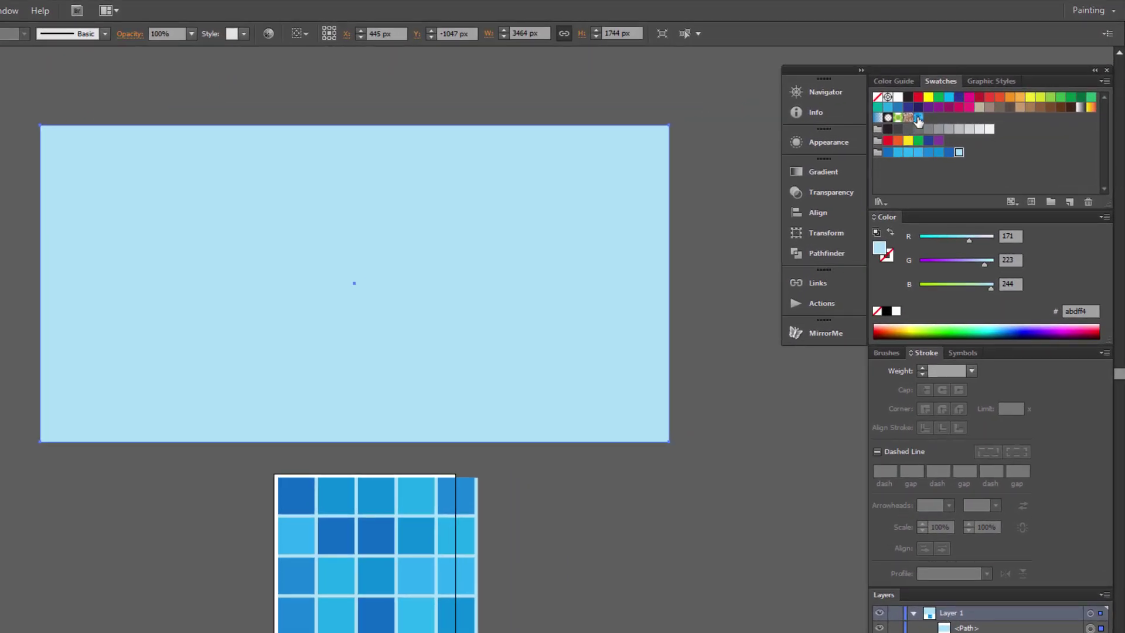
pyautogui.click(918, 120)
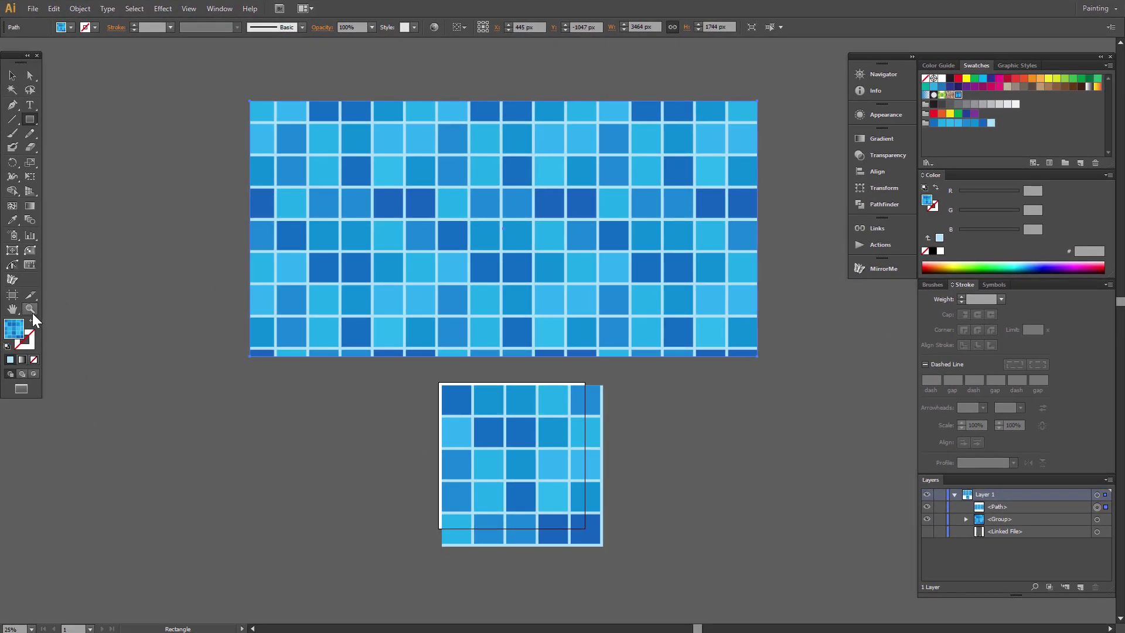
# Draw a much larger 10512 × 4864 px pattern-filled rectangle above, then select both rectangles.
pyautogui.click(30, 309)
pyautogui.keyDown('alt'); pyautogui.click(555, 263); pyautogui.keyUp('alt')
pyautogui.keyDown('alt'); pyautogui.click(556, 267); pyautogui.keyUp('alt')
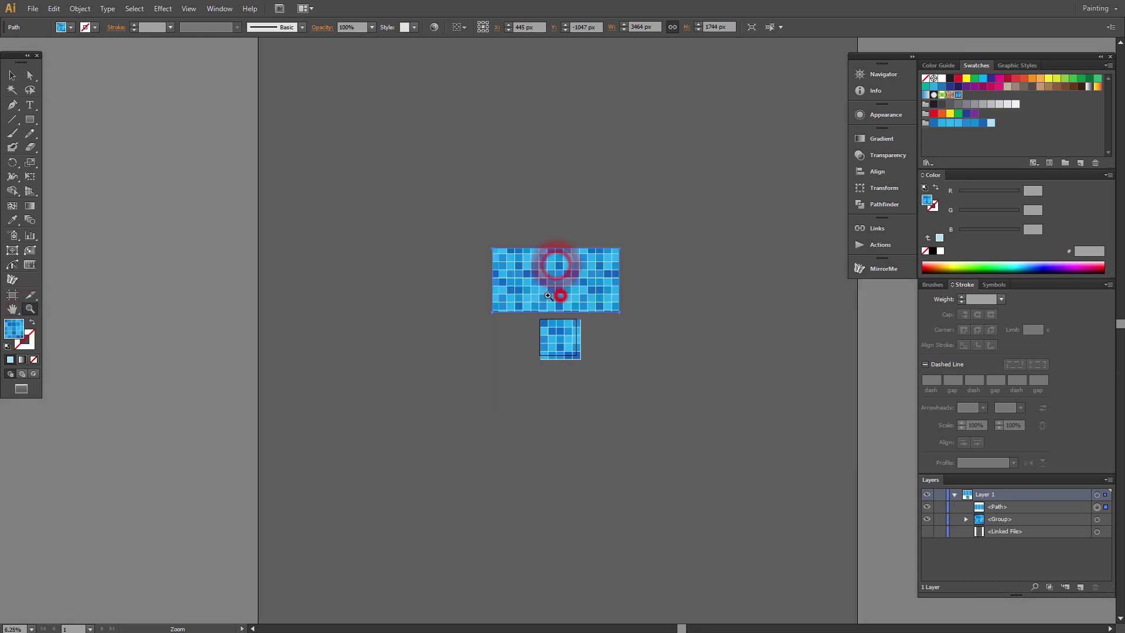
pyautogui.click(30, 119)
pyautogui.moveTo(421, 61)
pyautogui.mouseDown()
pyautogui.moveTo(553, 151)
pyautogui.moveTo(791, 246)
pyautogui.moveTo(808, 249)
pyautogui.moveTo(807, 239)
pyautogui.mouseUp()
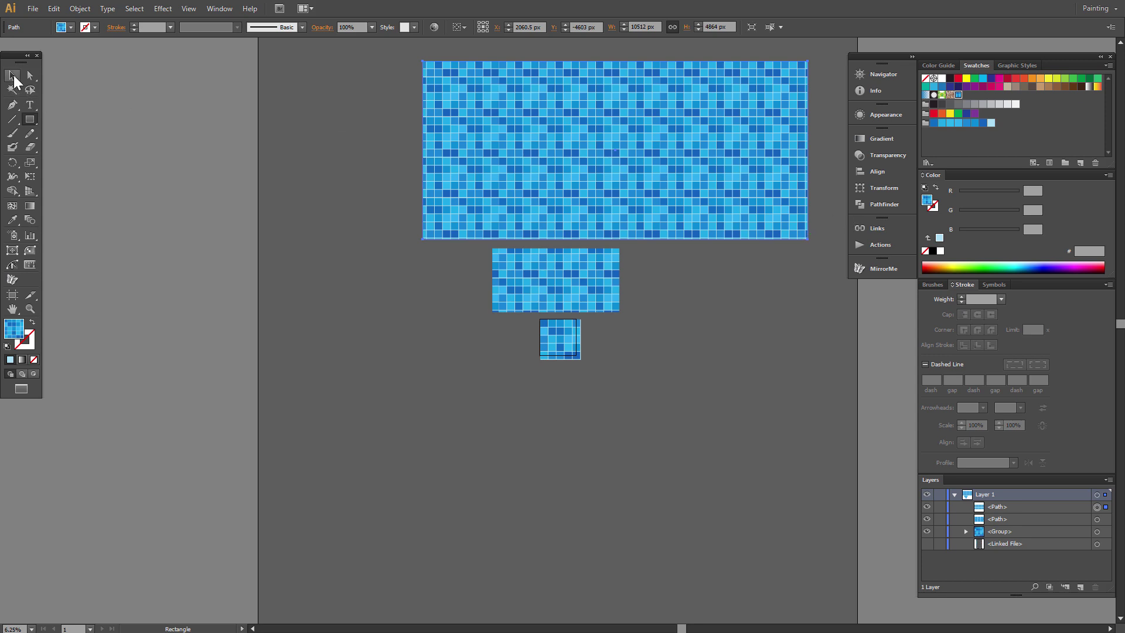
pyautogui.click(12, 75)
pyautogui.moveTo(508, 255); pyautogui.dragTo(549, 273)
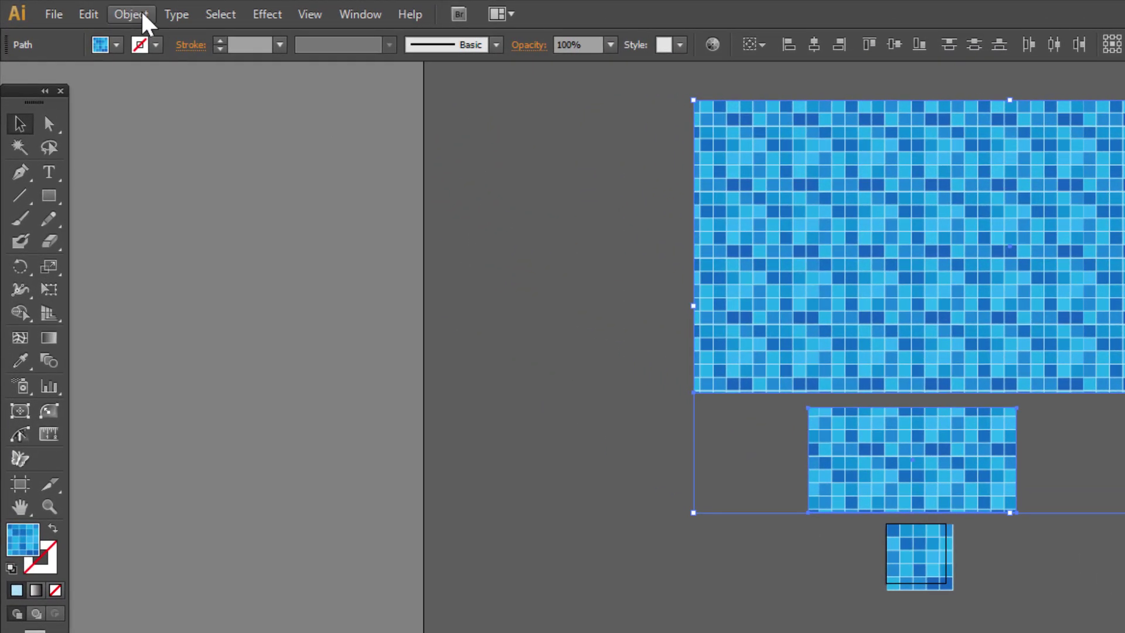
# Expand both rectangles' pattern fills via Object > Expand with Fill checked.
pyautogui.click(79, 8)
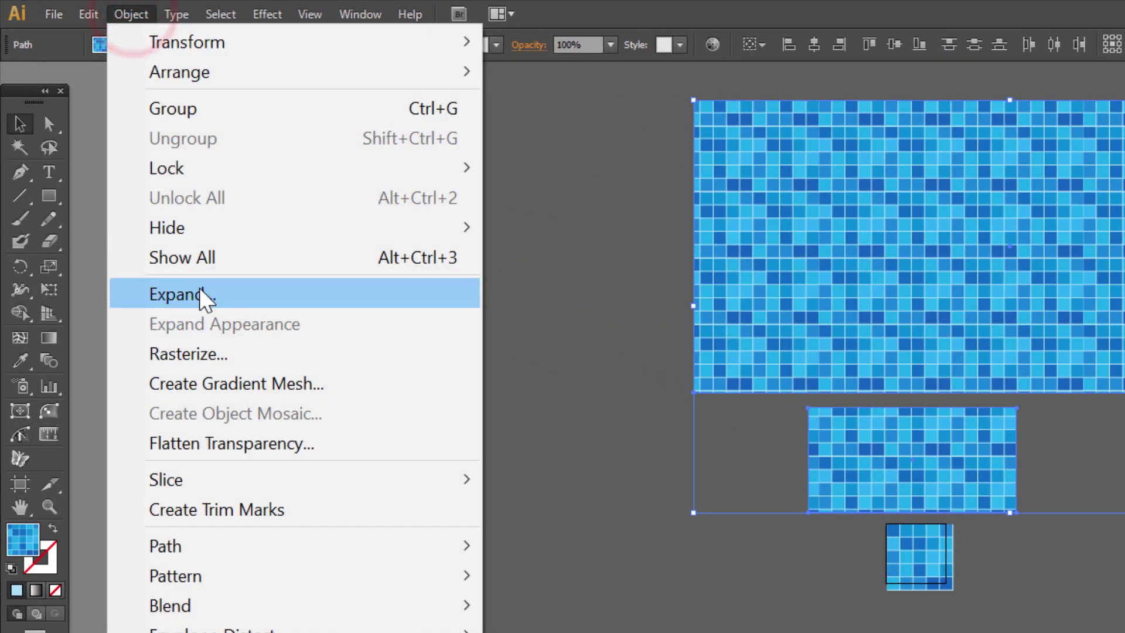
pyautogui.click(201, 295)
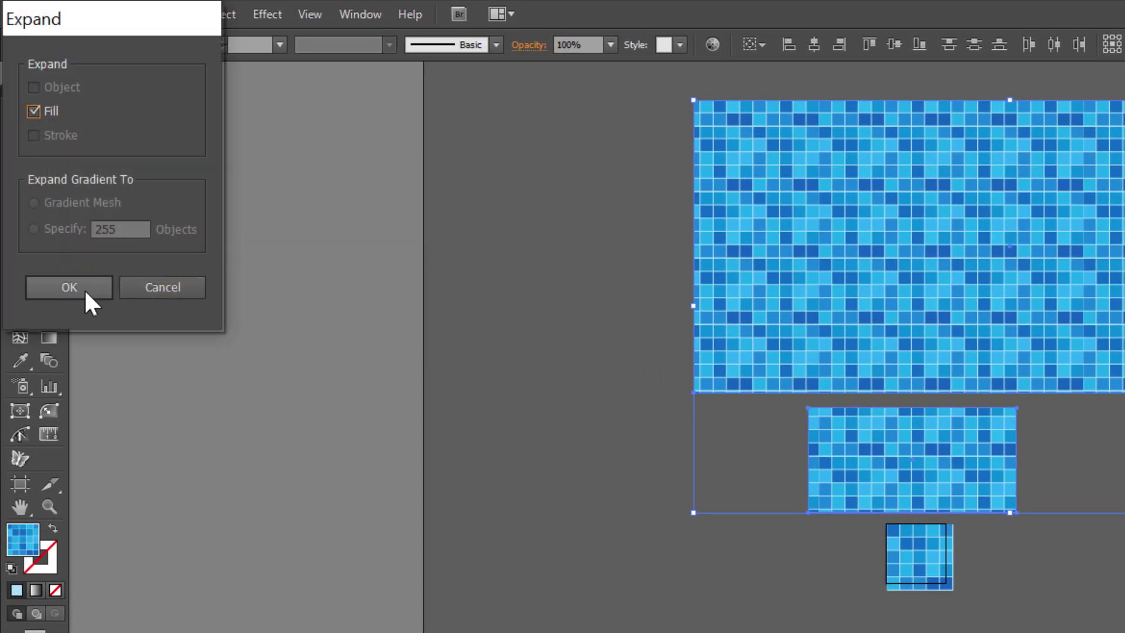
pyautogui.click(83, 288)
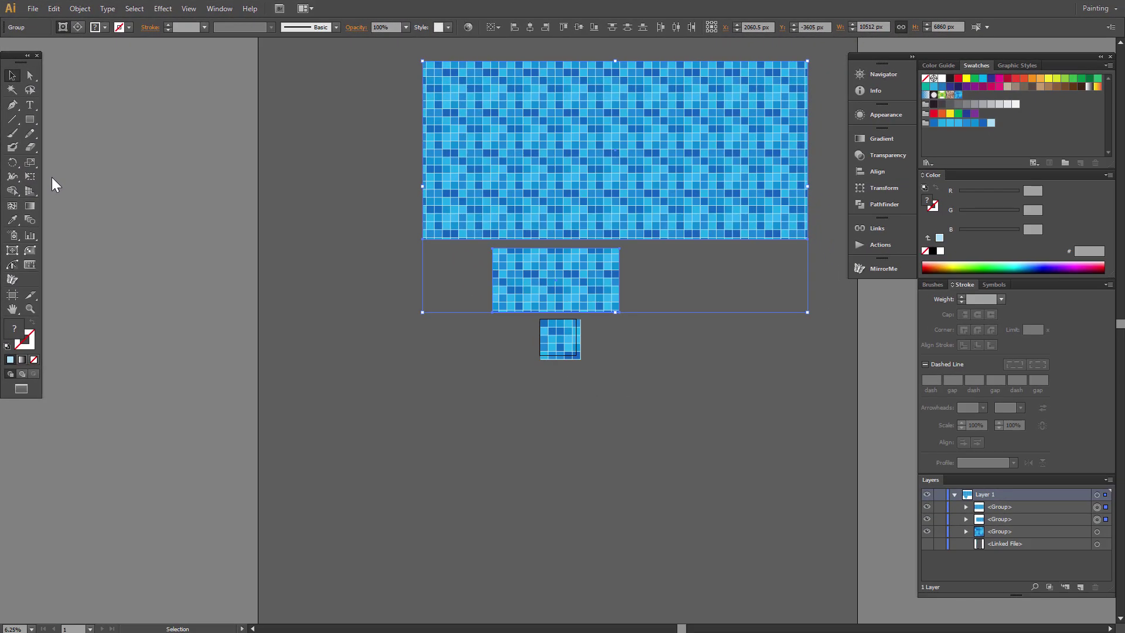
# Zoom in and pan across the large expanded tile rectangle, then select its group.
pyautogui.click(30, 308)
pyautogui.moveTo(452, 68); pyautogui.dragTo(765, 232)
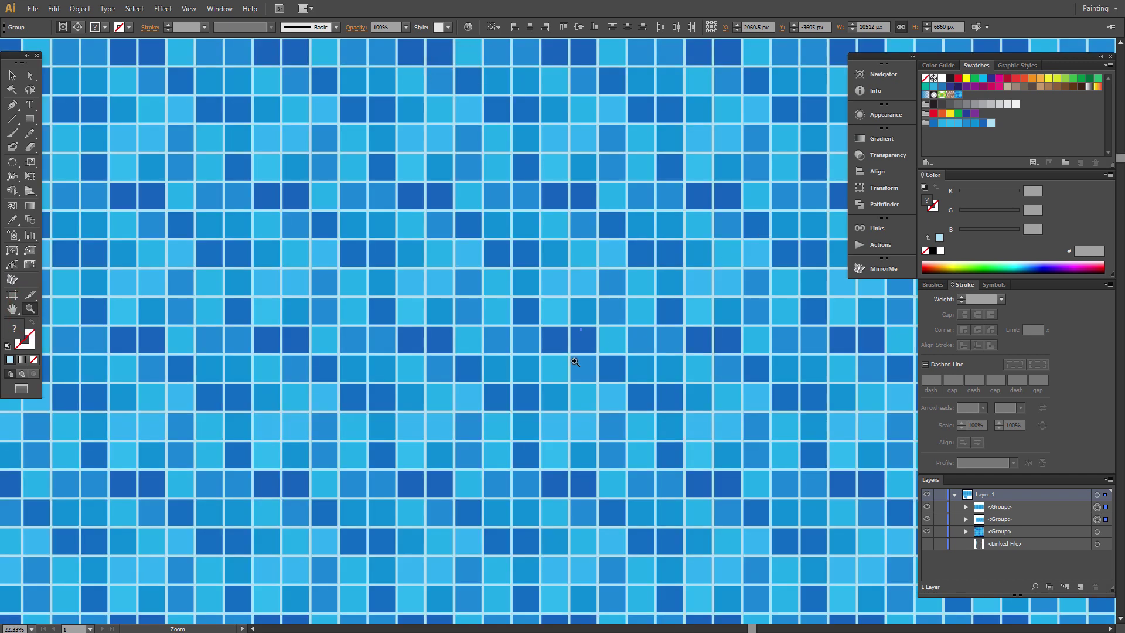
pyautogui.keyDown('alt'); pyautogui.click(529, 339); pyautogui.keyUp('alt')
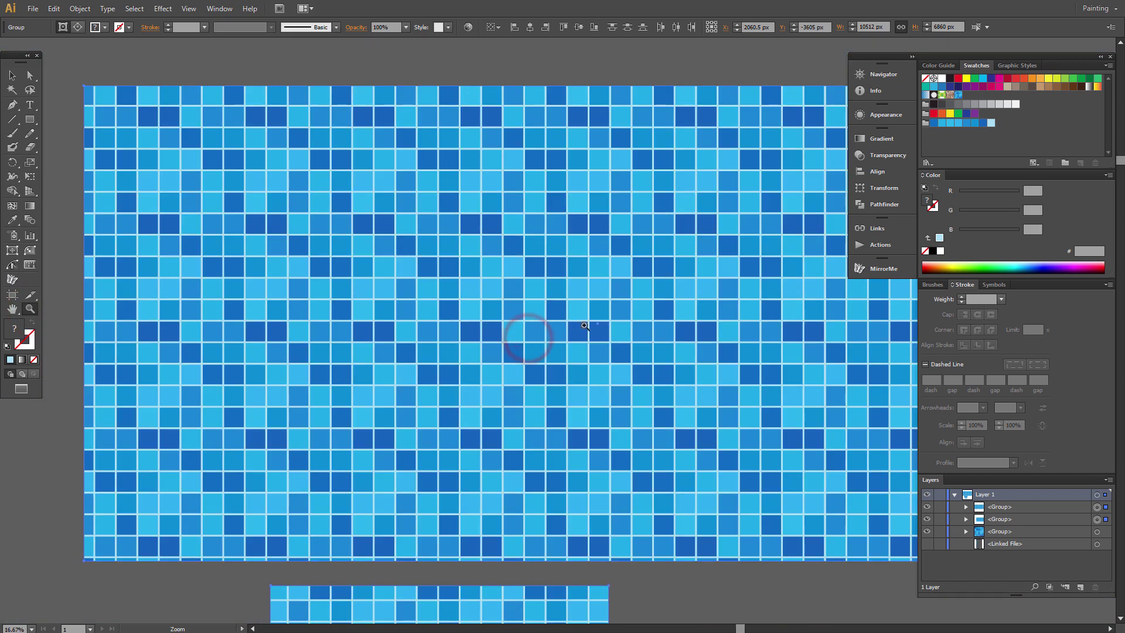
pyautogui.moveTo(583, 324); pyautogui.dragTo(535, 323)
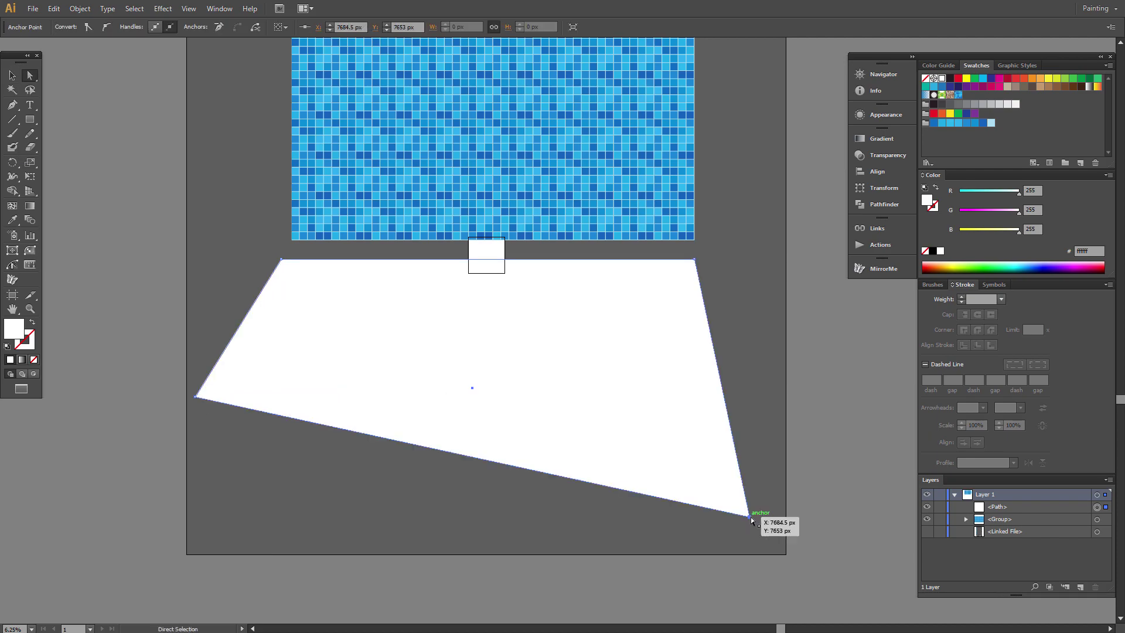
pyautogui.click(79, 8)
pyautogui.moveTo(129, 387)
pyautogui.click(394, 423)
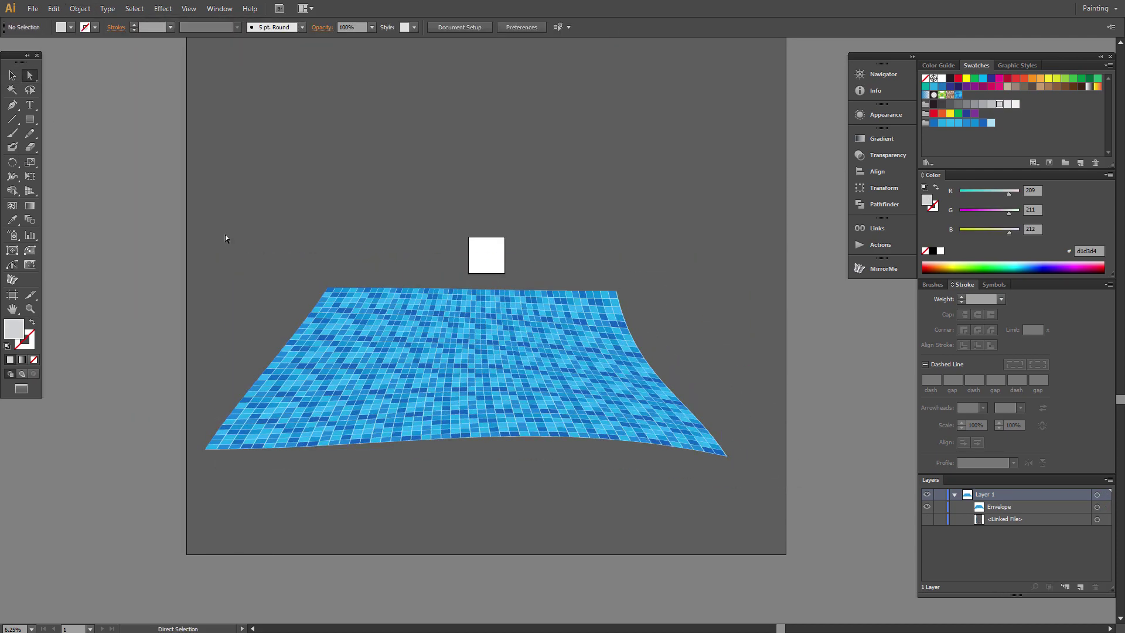
pyautogui.press('z')
pyautogui.moveTo(600, 352); pyautogui.dragTo(662, 422)
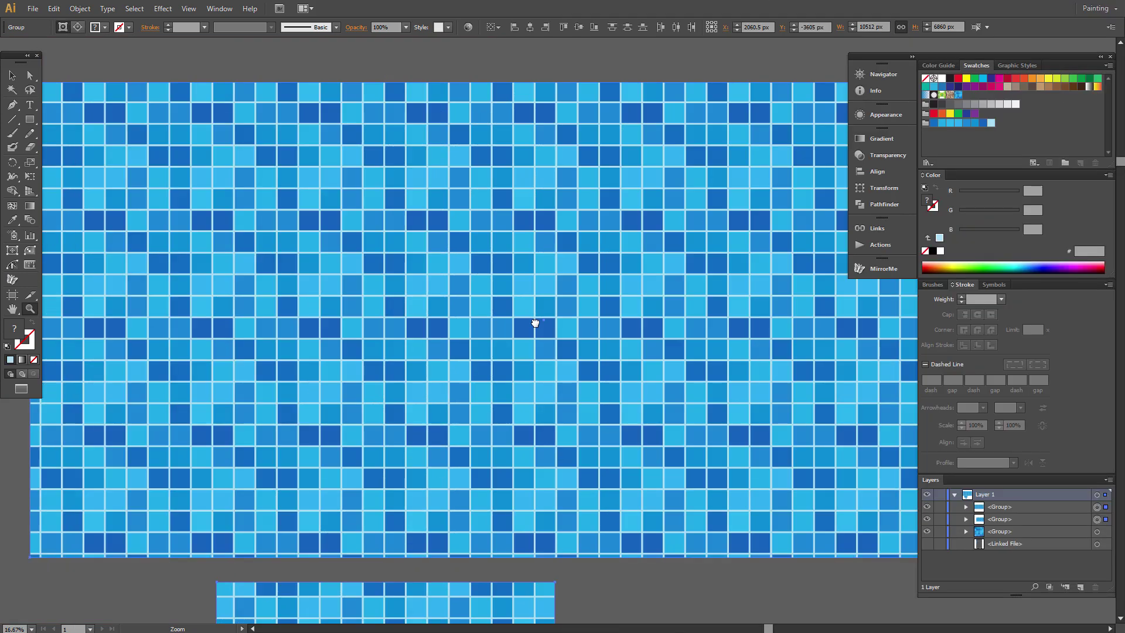
pyautogui.click(13, 75)
pyautogui.click(243, 134)
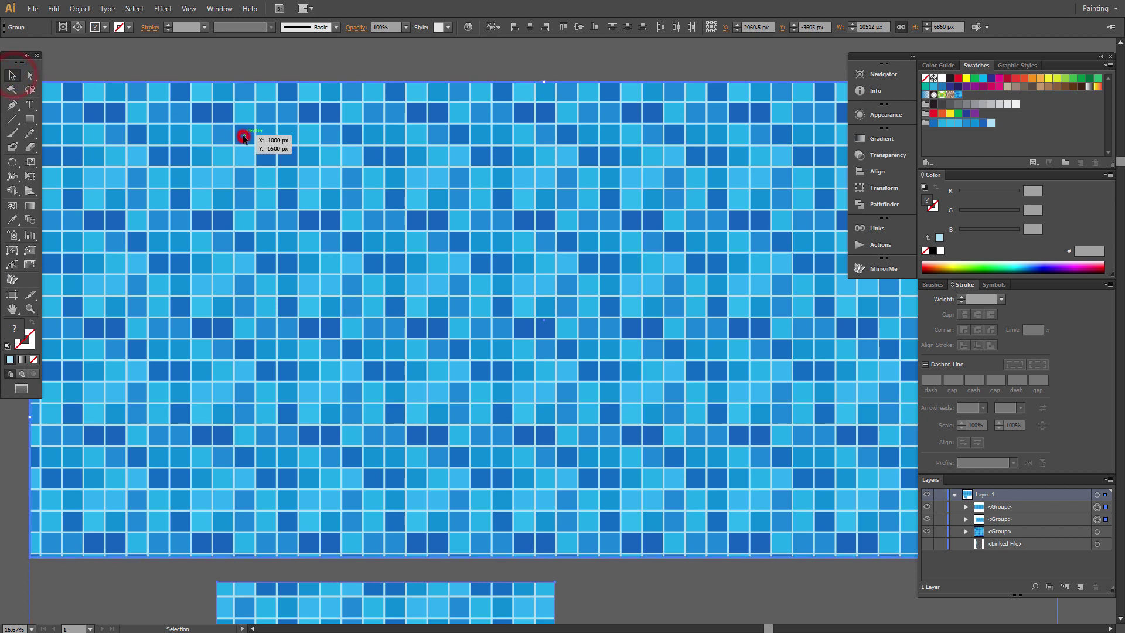
# Release the clipping mask on the large tile group to reveal all its tiles.
pyautogui.click(82, 8)
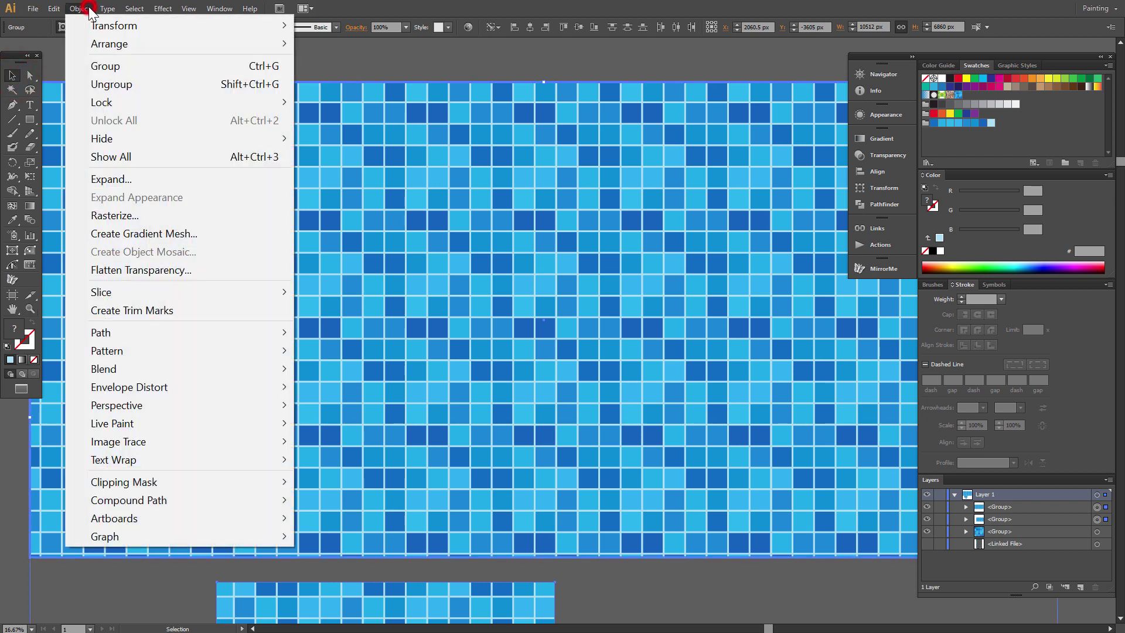
pyautogui.click(184, 478)
pyautogui.click(376, 500)
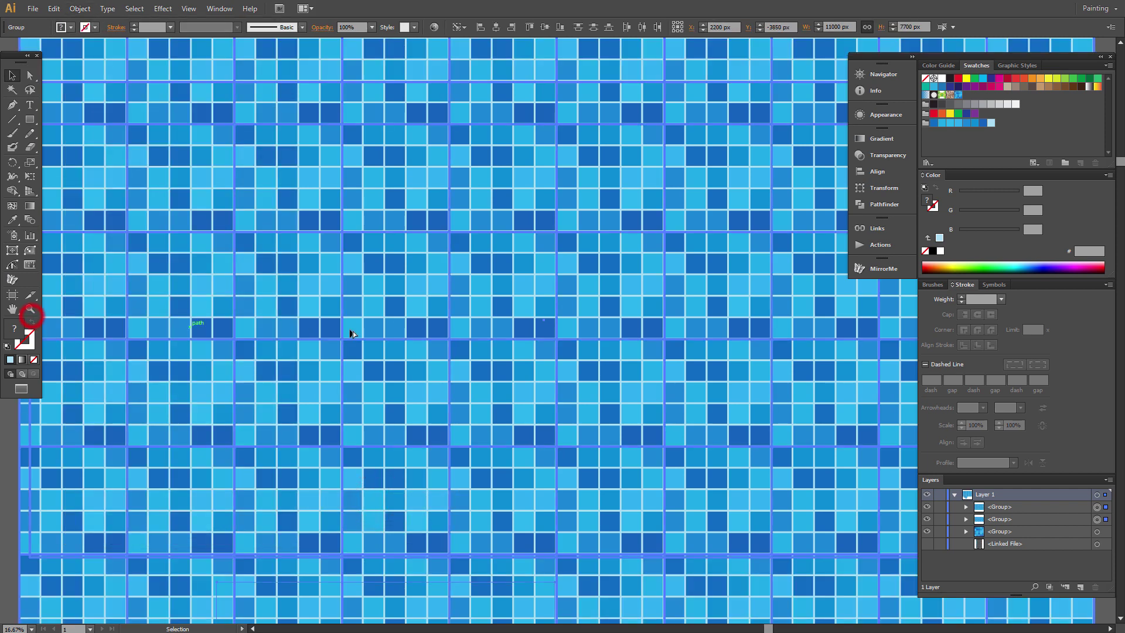
pyautogui.click(510, 319)
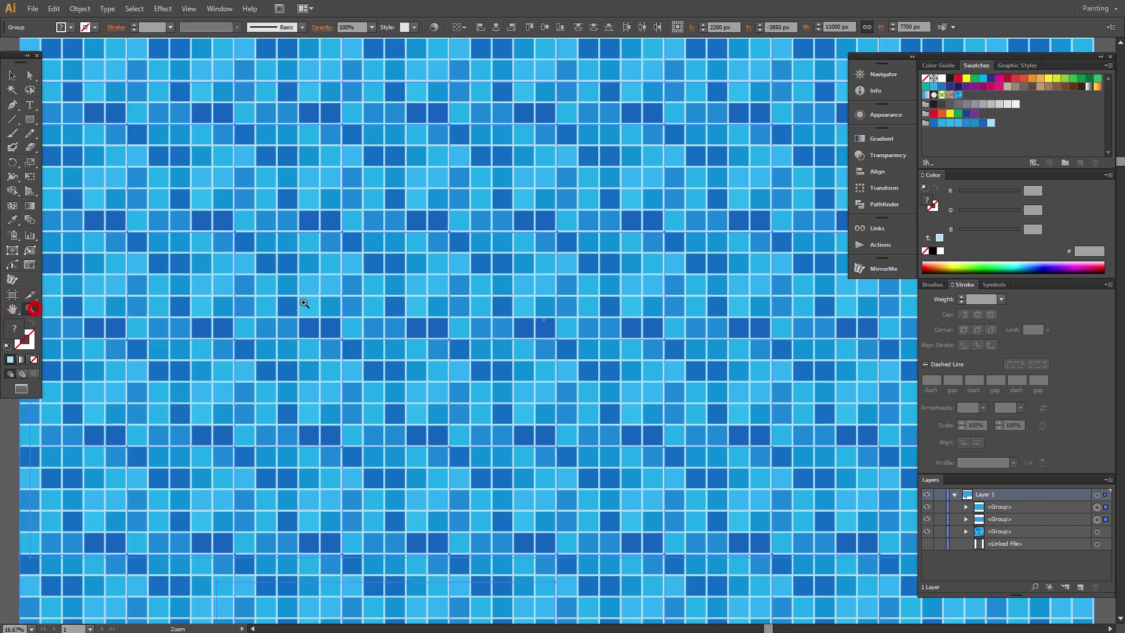
# Zoom out to the whole artboard and select the middle and small tile blocks.
pyautogui.click(29, 309)
pyautogui.keyDown('alt'); pyautogui.click(510, 294); pyautogui.keyUp('alt')
pyautogui.keyDown('alt'); pyautogui.click(605, 288); pyautogui.keyUp('alt')
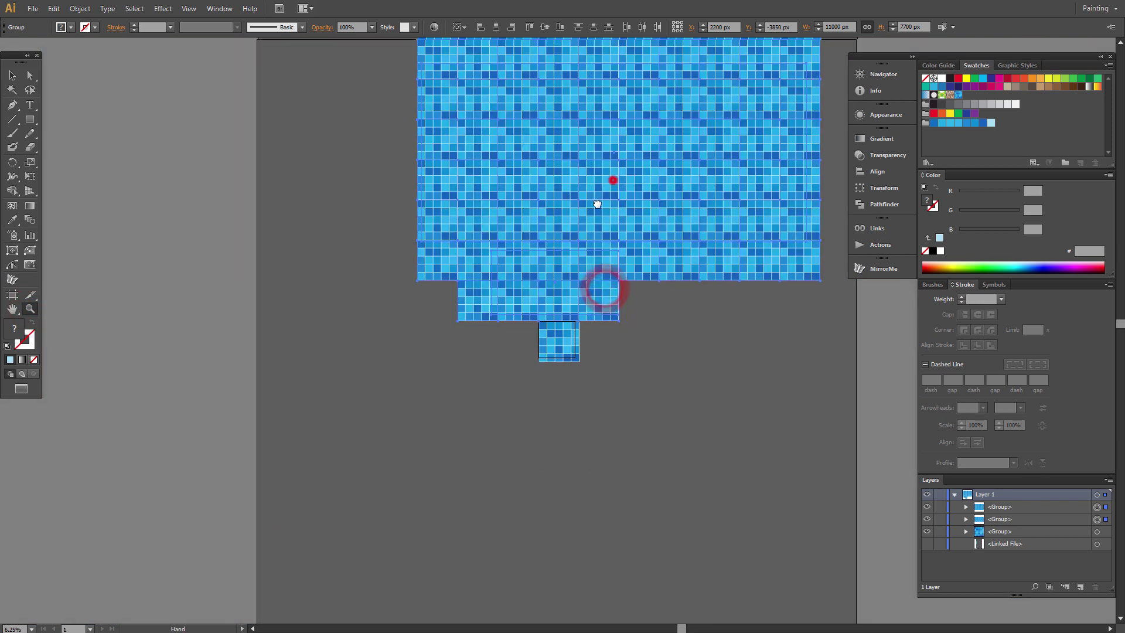
pyautogui.keyDown('alt'); pyautogui.click(609, 178); pyautogui.keyUp('alt')
pyautogui.click(13, 77)
pyautogui.click(455, 457)
pyautogui.moveTo(352, 388); pyautogui.dragTo(589, 466)
# Delete the smaller tile blocks, center the large one, and add a white 11284 × 3680 px rectangle below.
pyautogui.press('Delete')
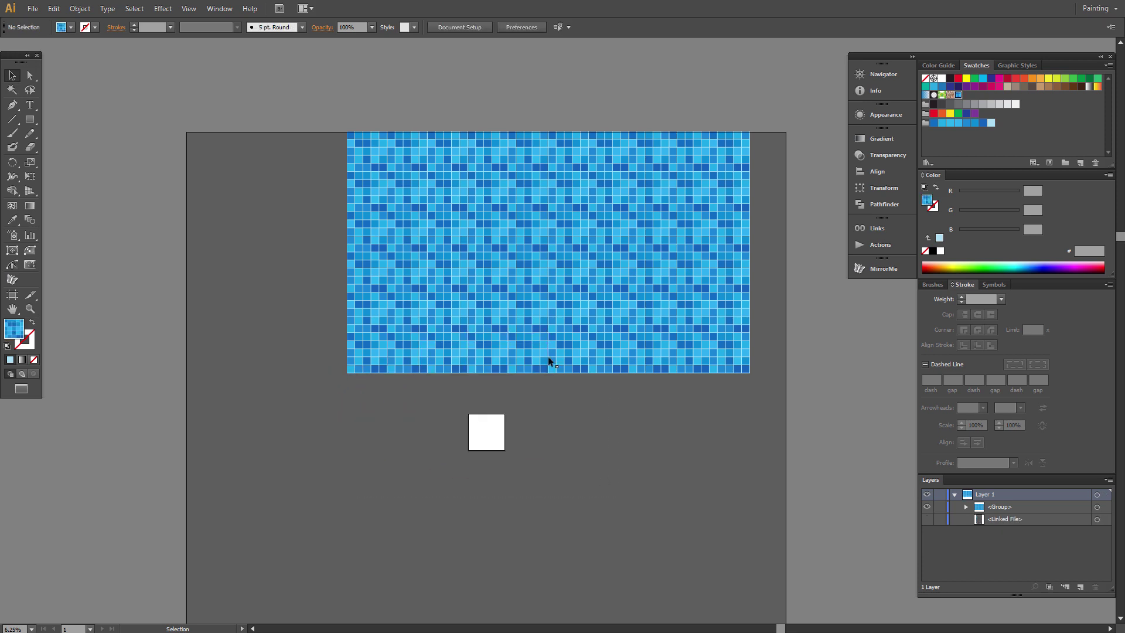
pyautogui.moveTo(545, 218); pyautogui.dragTo(491, 263)
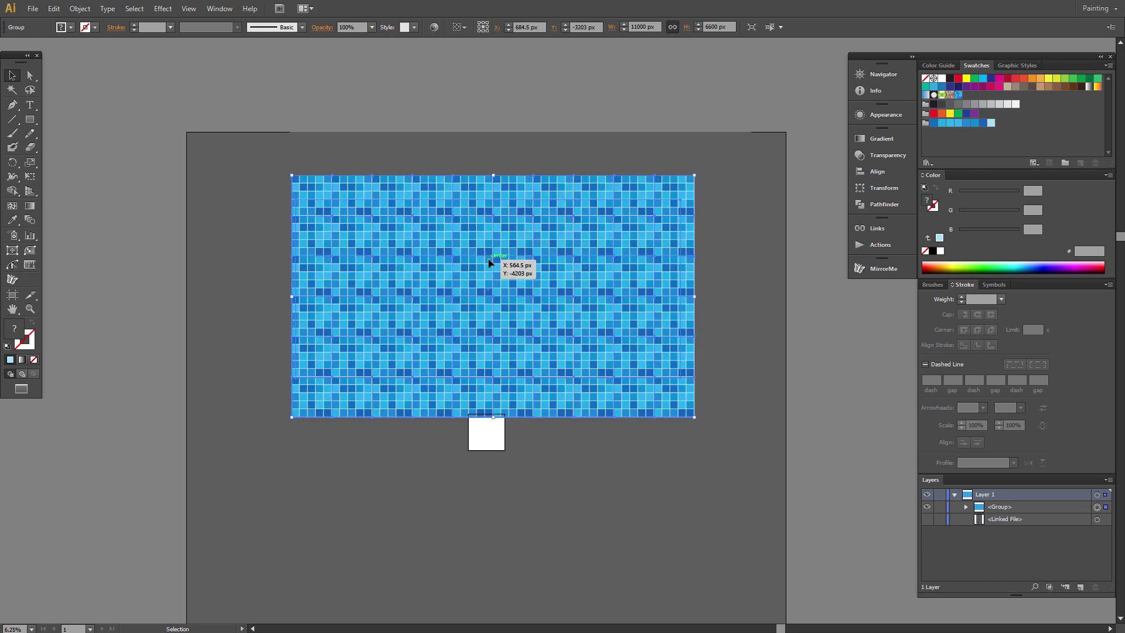
pyautogui.click(30, 120)
pyautogui.moveTo(282, 436); pyautogui.dragTo(695, 570)
pyautogui.scroll(-5, 696, 570)
pyautogui.scroll(6, 622, 510)
pyautogui.scroll(-3, 623, 510)
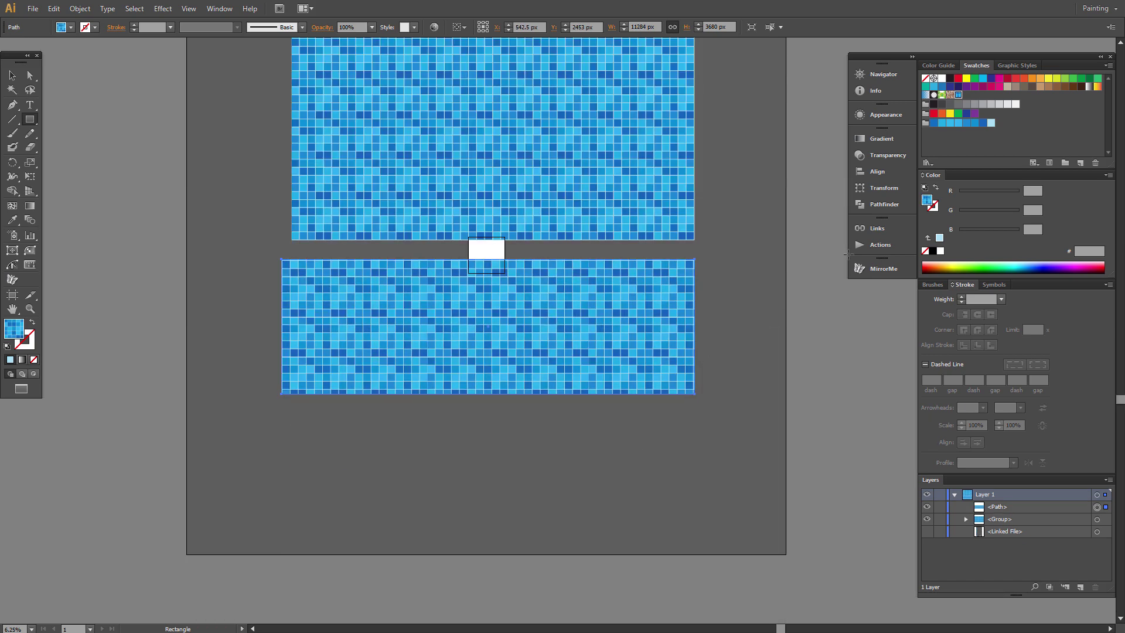
pyautogui.click(942, 78)
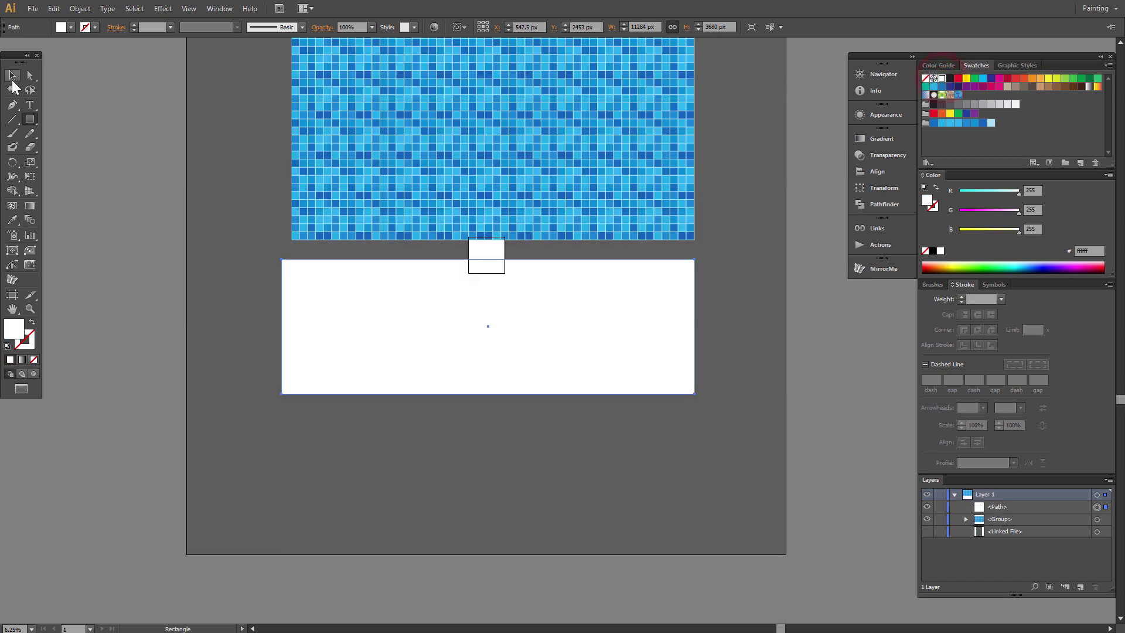
# Pull the white rectangle's bottom corners outward into a trapezoid, then select it with the tiles.
pyautogui.click(12, 75)
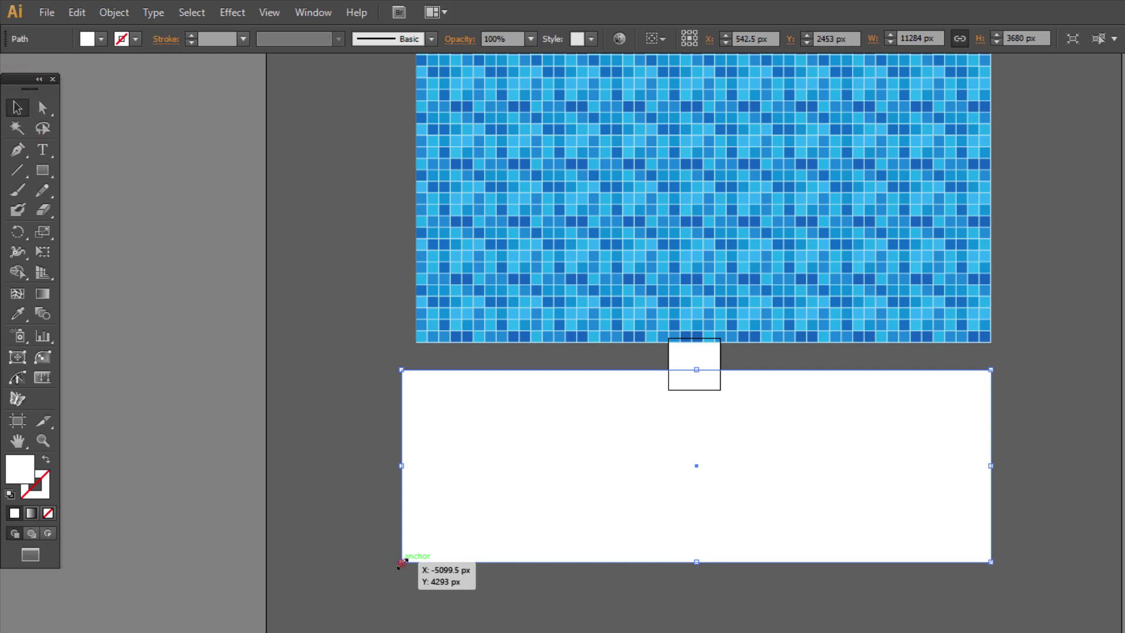
pyautogui.click(42, 108)
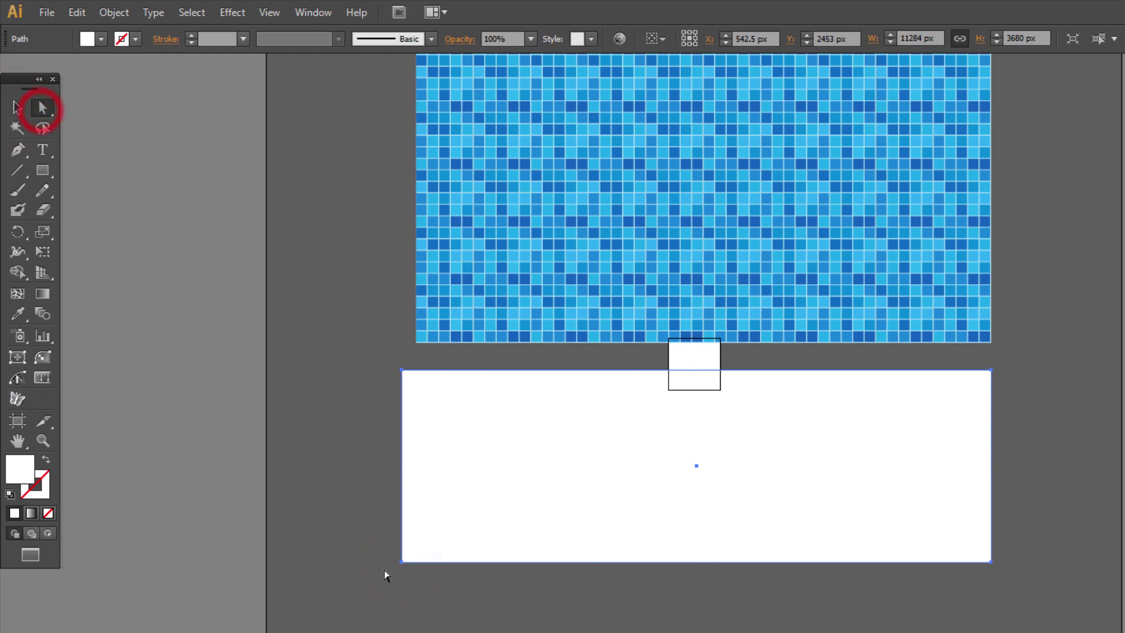
pyautogui.moveTo(401, 561); pyautogui.dragTo(278, 561)
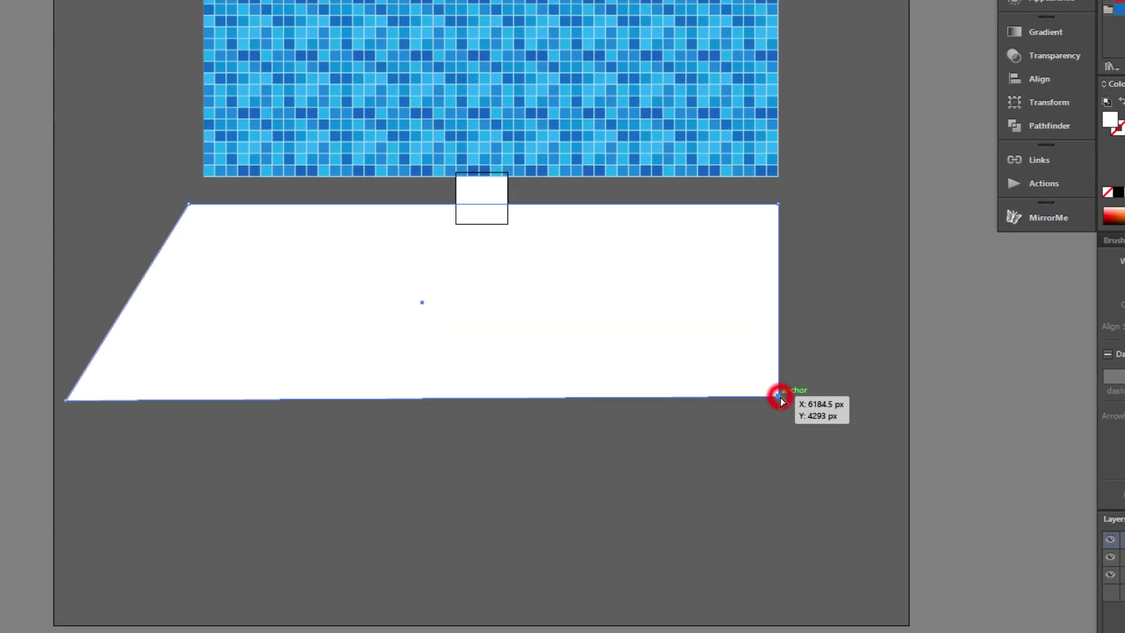
pyautogui.moveTo(779, 397); pyautogui.dragTo(857, 571)
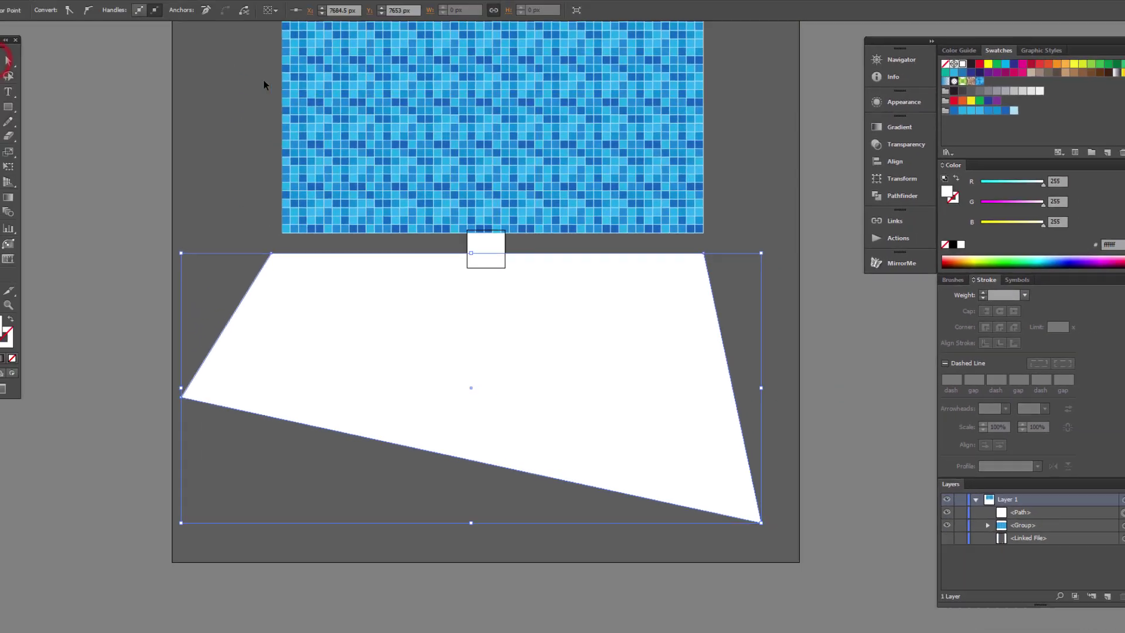
pyautogui.moveTo(261, 93); pyautogui.dragTo(613, 382)
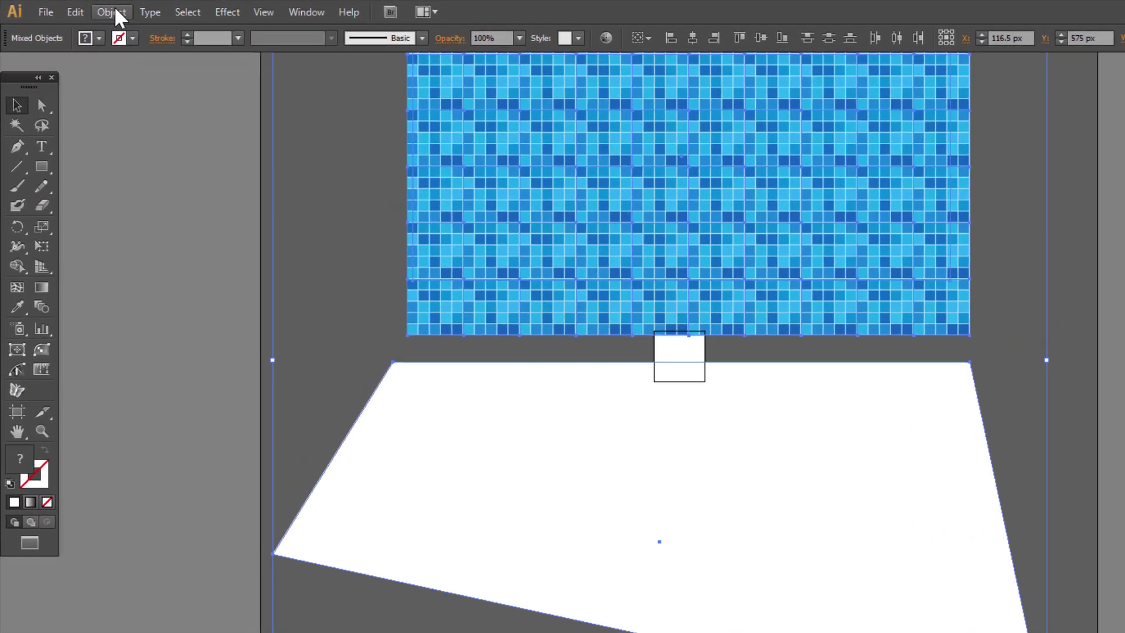
# Apply Envelope Distort > Make with Top Object to wrap the tiles into the trapezoid.
pyautogui.click(90, 11)
pyautogui.moveTo(317, 545)
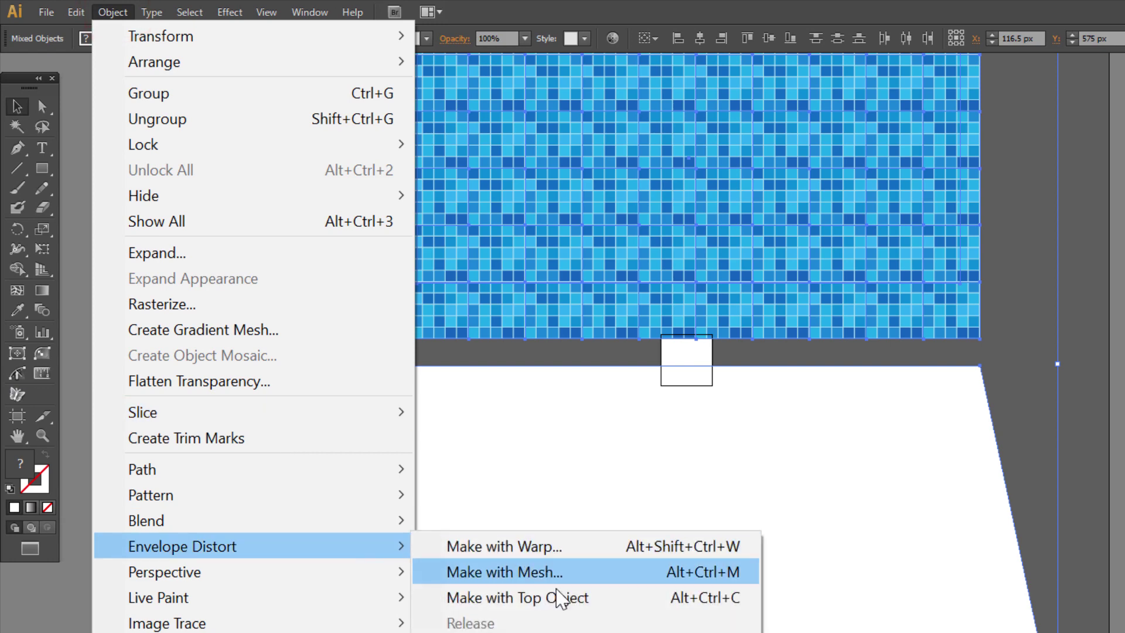
pyautogui.click(559, 605)
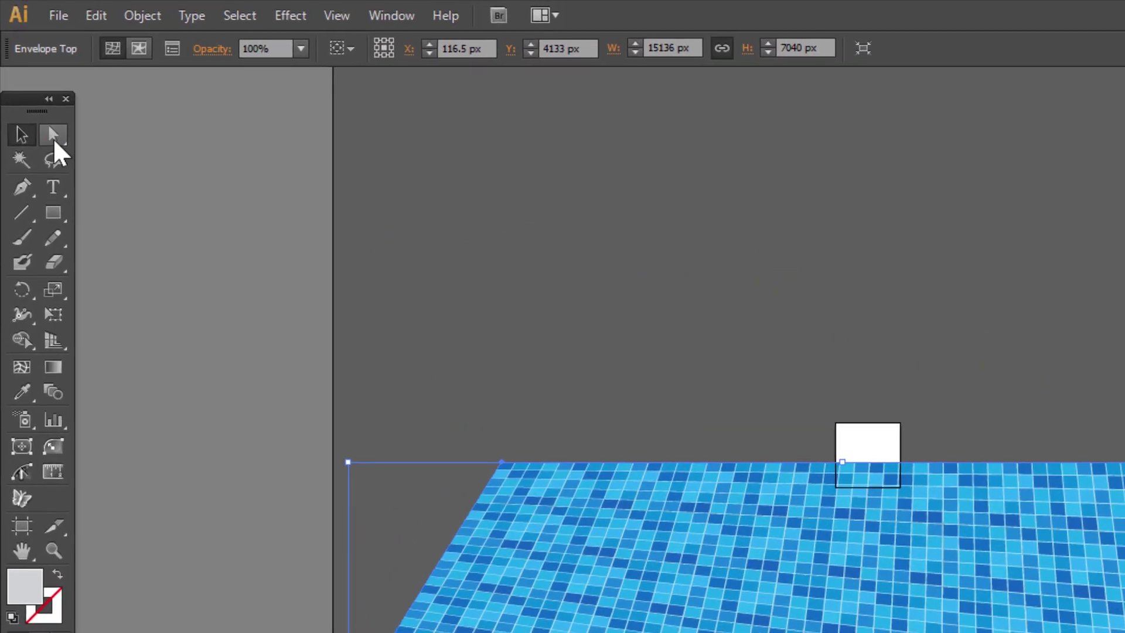
# Reposition the envelope's corners, moving the top corners inward and curving the bottom edge.
pyautogui.click(53, 139)
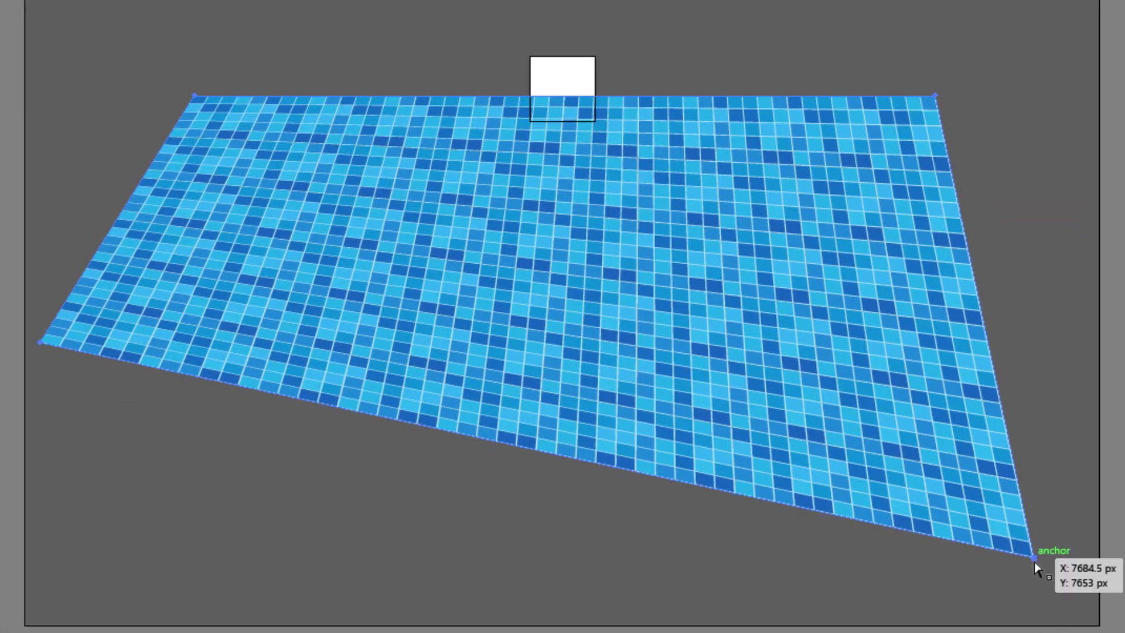
pyautogui.moveTo(1032, 557); pyautogui.dragTo(1040, 453)
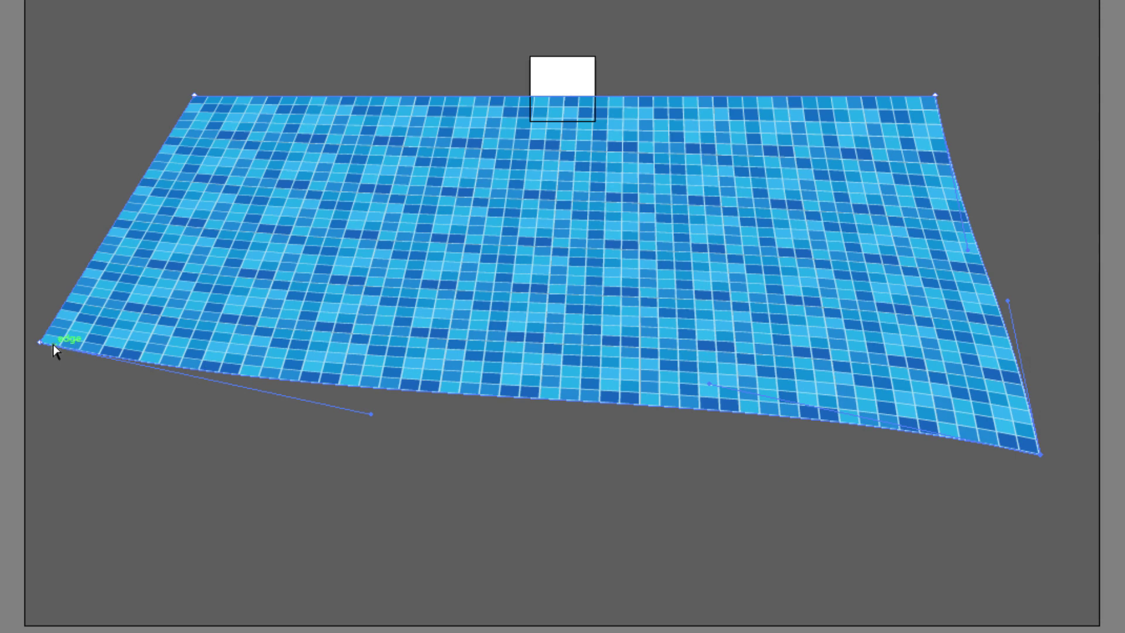
pyautogui.moveTo(41, 343); pyautogui.dragTo(58, 436)
pyautogui.moveTo(389, 512); pyautogui.dragTo(414, 435)
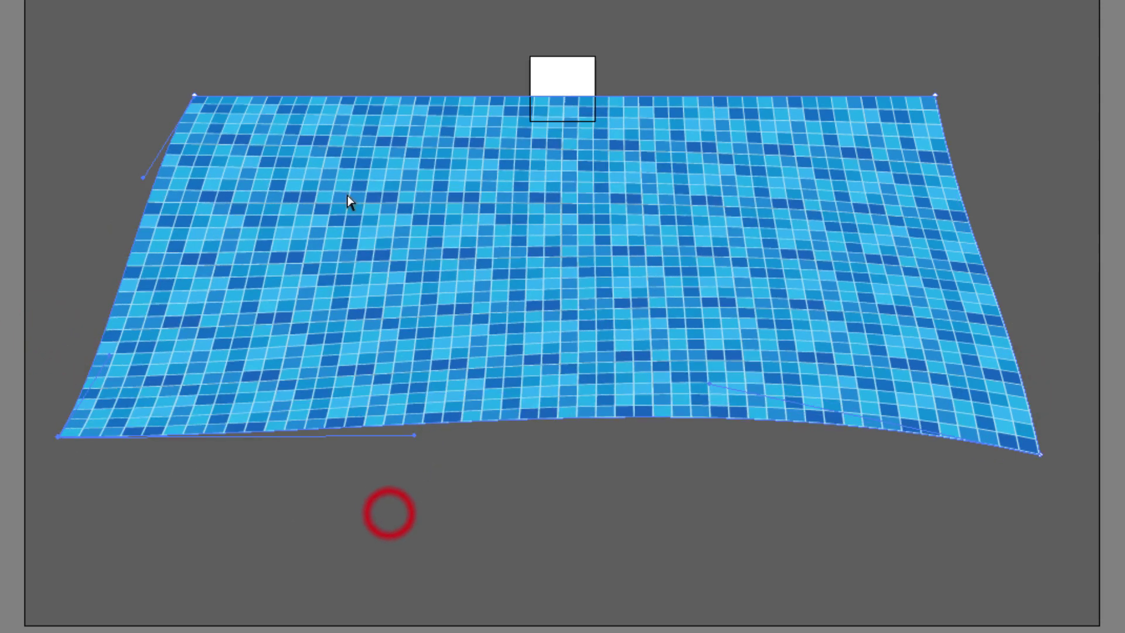
pyautogui.moveTo(195, 95); pyautogui.dragTo(133, 88)
pyautogui.moveTo(936, 95); pyautogui.dragTo(811, 129)
pyautogui.moveTo(133, 88); pyautogui.dragTo(277, 146)
pyautogui.moveTo(811, 129); pyautogui.dragTo(795, 151)
# Curve the right edge and pull the bottom-right corner up and inward.
pyautogui.moveTo(1008, 301); pyautogui.dragTo(1042, 345)
pyautogui.moveTo(1039, 455); pyautogui.dragTo(1040, 509)
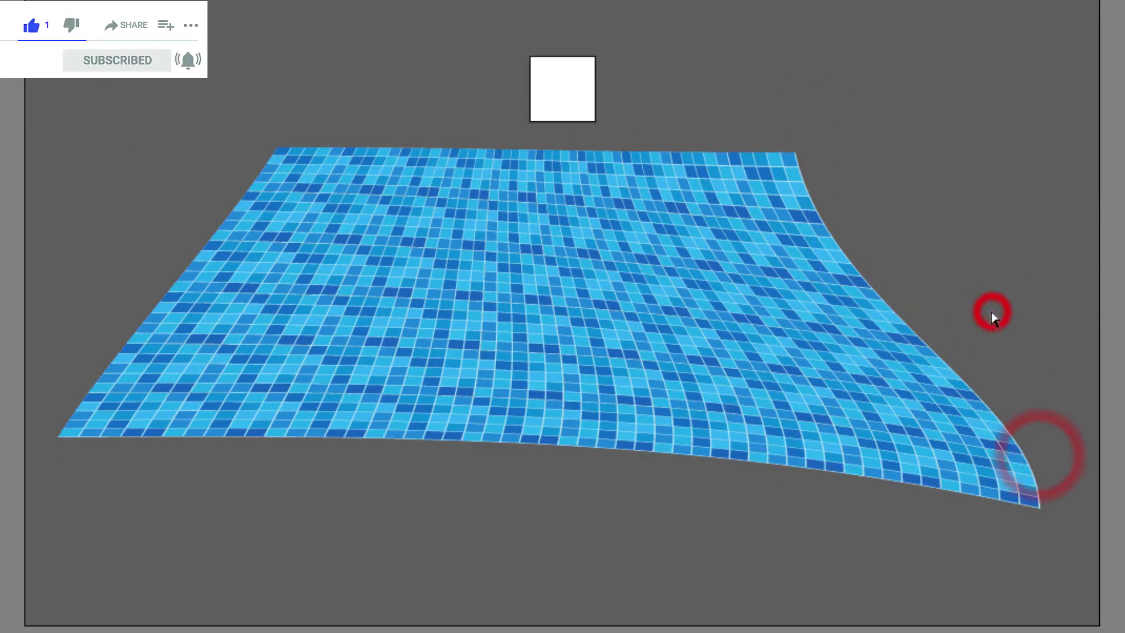
pyautogui.moveTo(1039, 507); pyautogui.dragTo(995, 449)
pyautogui.moveTo(997, 346); pyautogui.dragTo(925, 345)
pyautogui.click(927, 325)
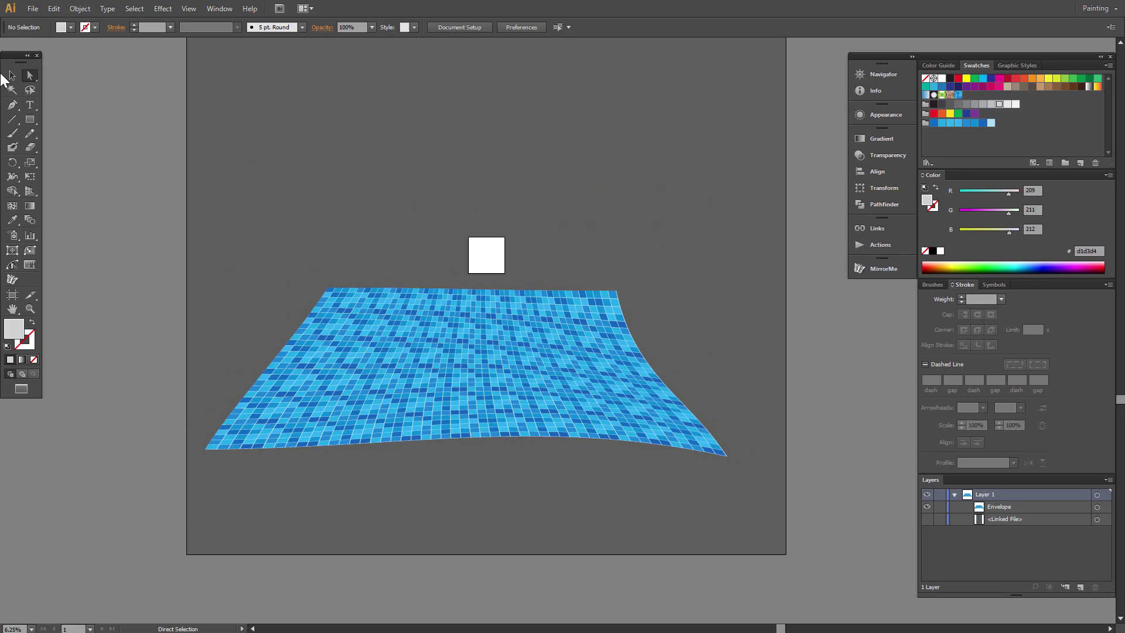
# Select the curved tile envelope and expand it into ordinary distorted tile shapes.
pyautogui.moveTo(446, 337); pyautogui.dragTo(454, 352)
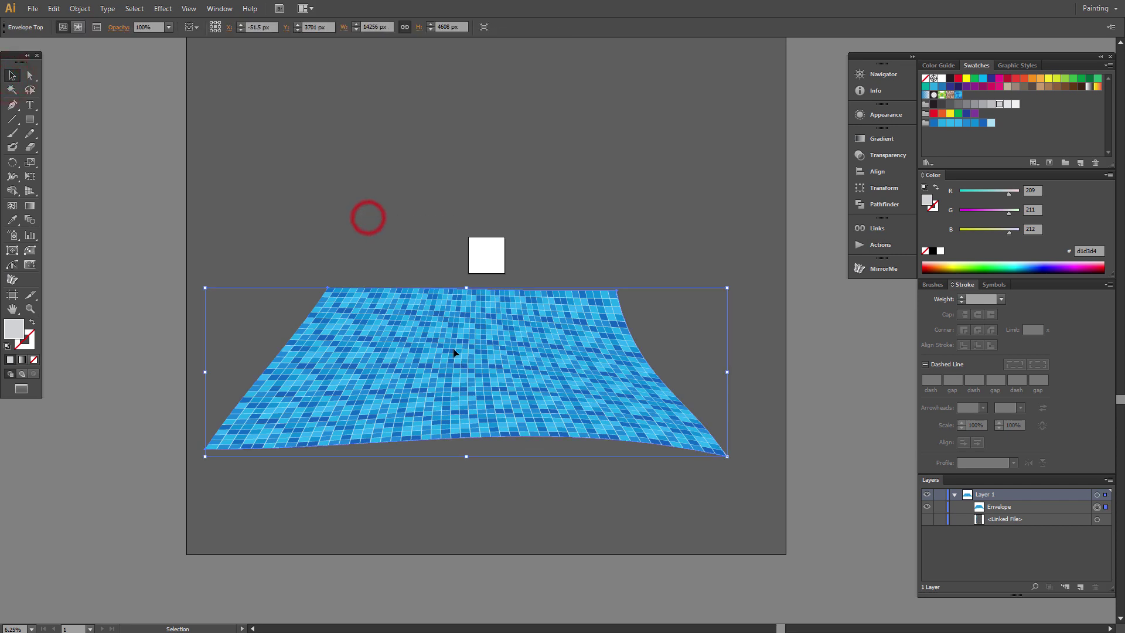
pyautogui.click(73, 9)
pyautogui.click(121, 178)
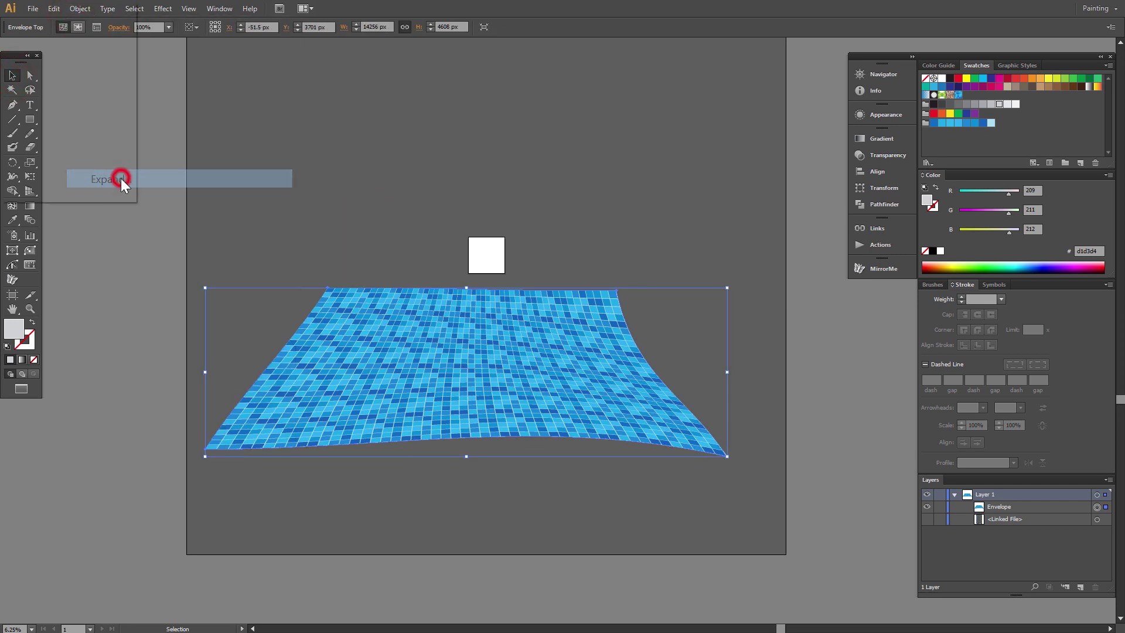
pyautogui.click(42, 175)
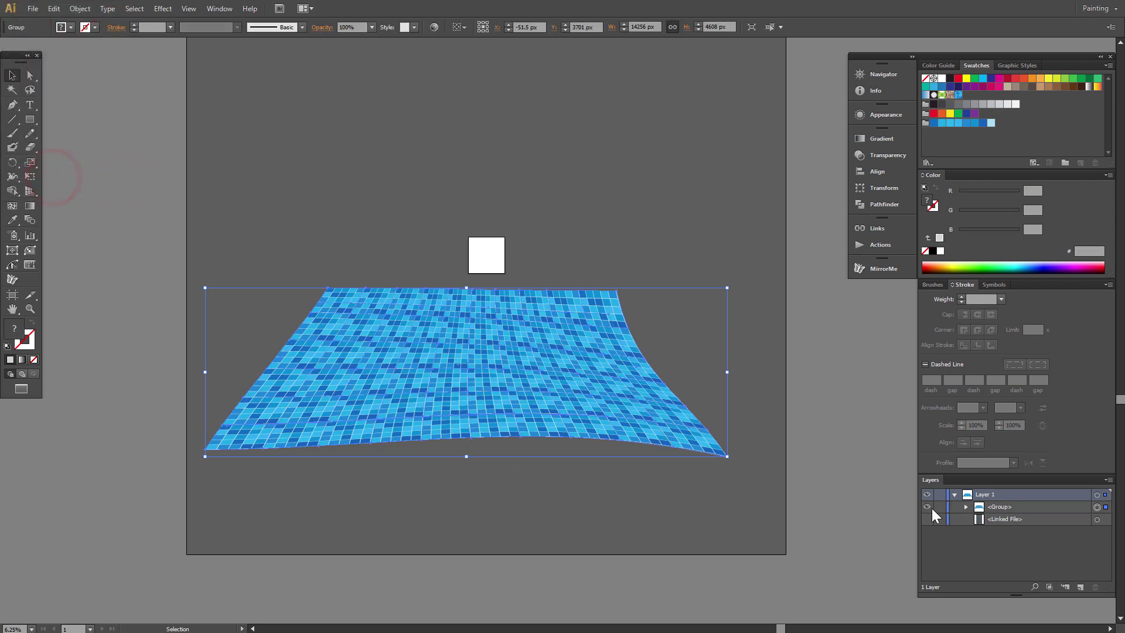
pyautogui.press('z')
pyautogui.moveTo(371, 301); pyautogui.dragTo(703, 419)
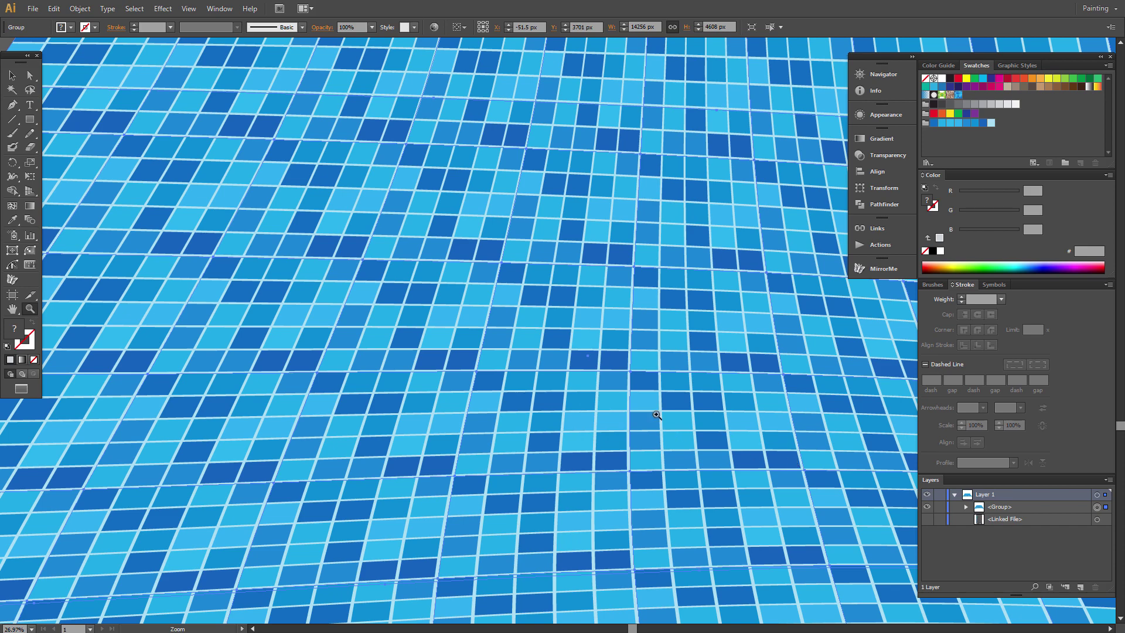
pyautogui.moveTo(642, 398); pyautogui.dragTo(712, 414)
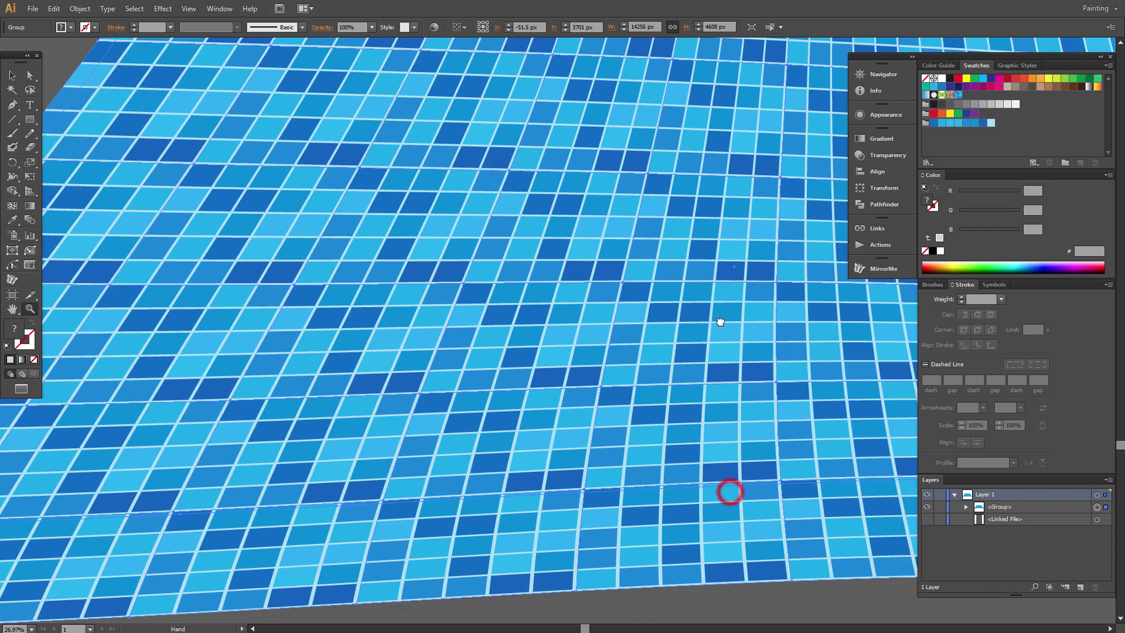